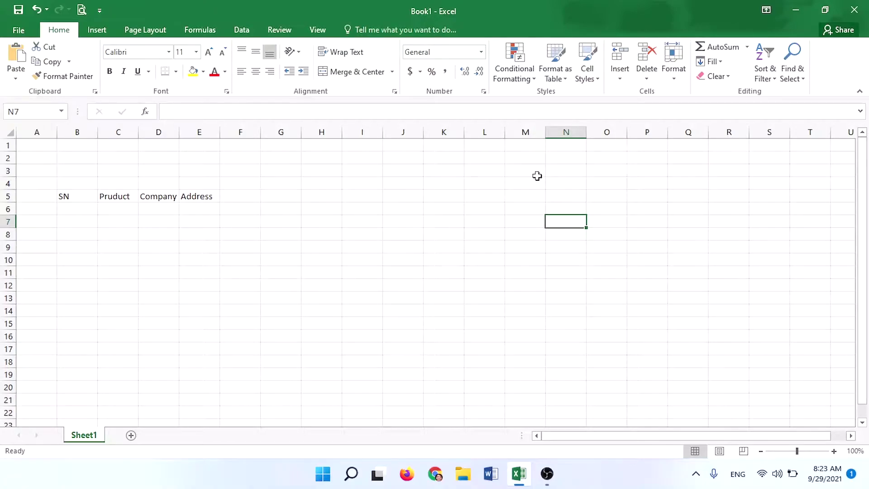
Narrow column B and enter the title "Freeze" in the merged and centered cells B4:F4.
left_click_drag(99, 138, 86, 137)
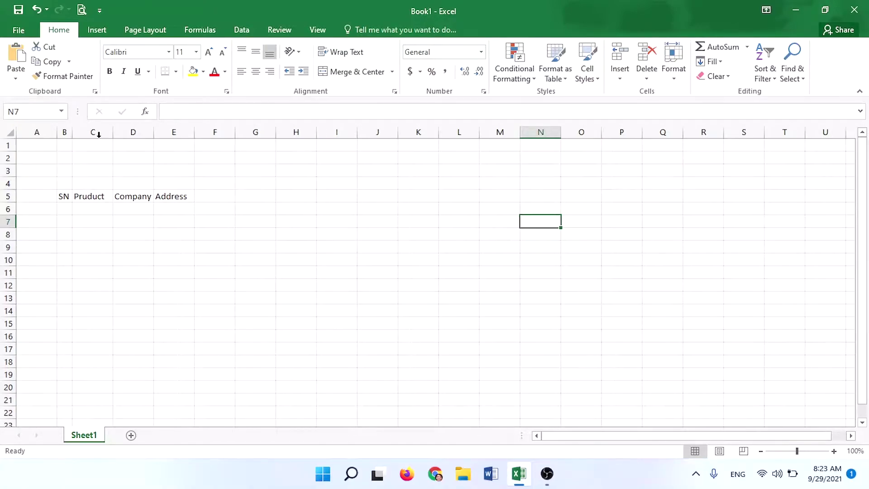
left_click_drag(70, 182, 231, 183)
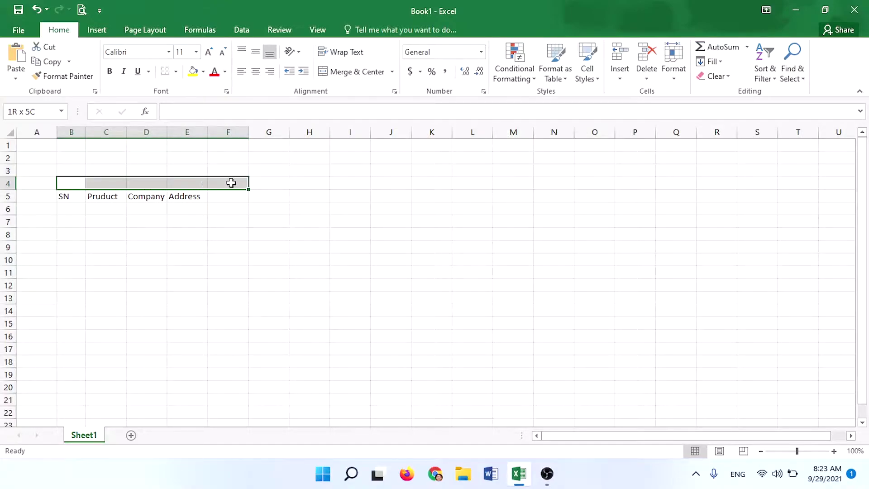
left_click(362, 72)
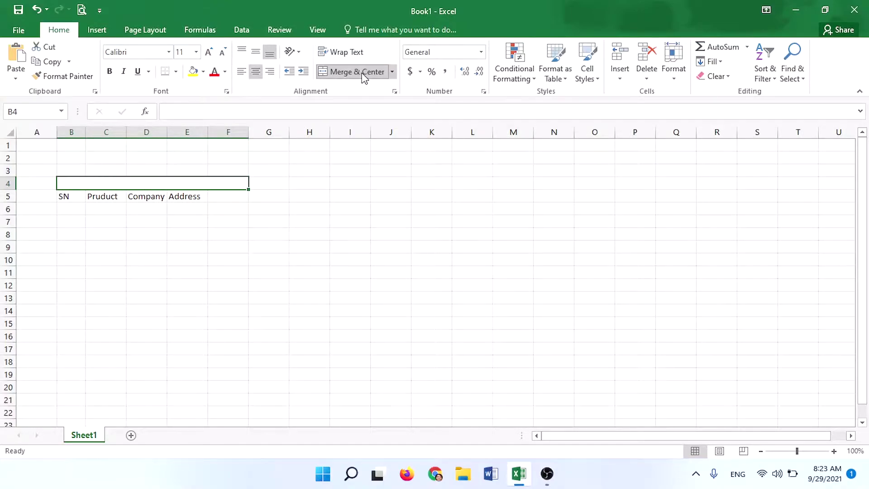
type("Freez")
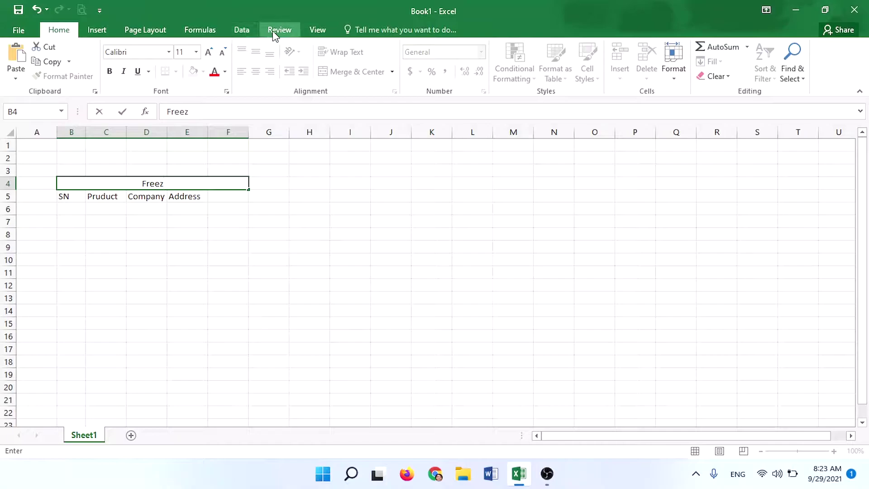
left_click(276, 31)
type("e")
left_click(317, 29)
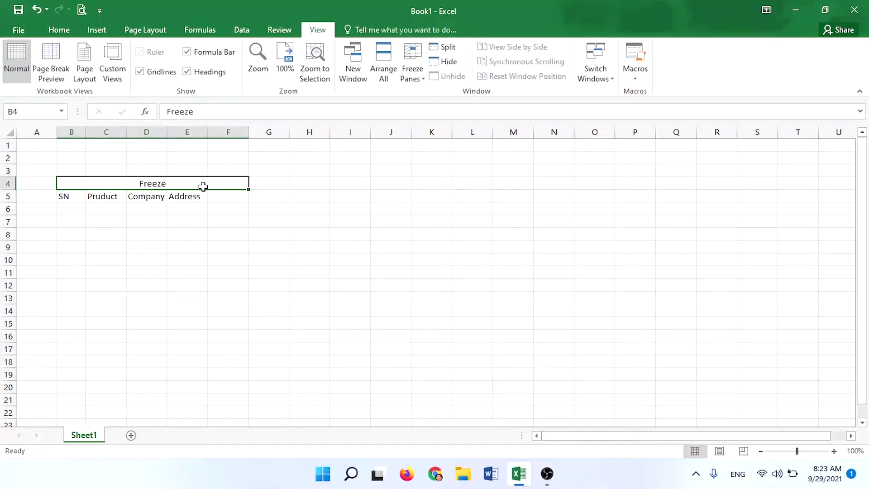
Make the "Freeze" title bold at font size 16 and widen the Company and Address columns.
left_click(59, 30)
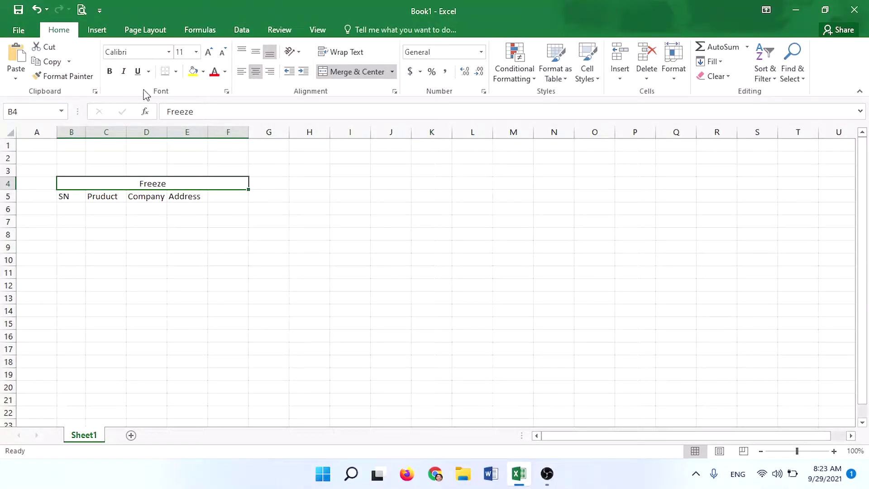
left_click(109, 71)
left_click(208, 52)
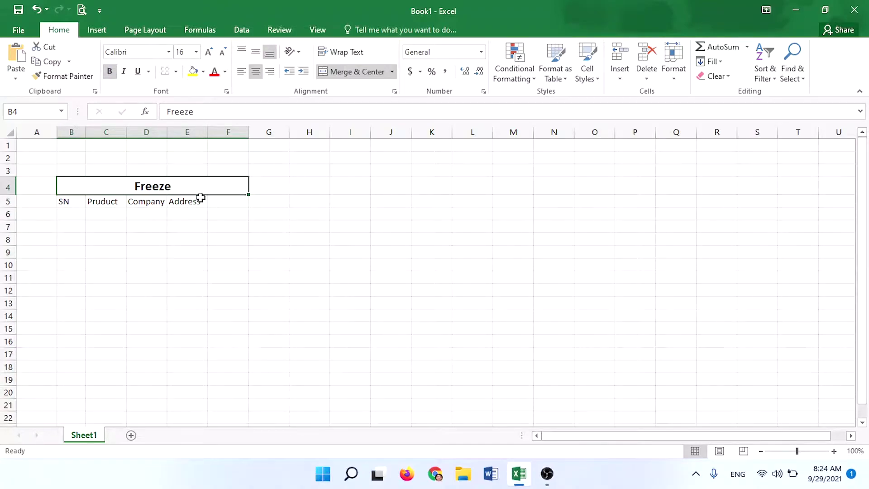
left_click(201, 198)
left_click_drag(167, 132, 244, 132)
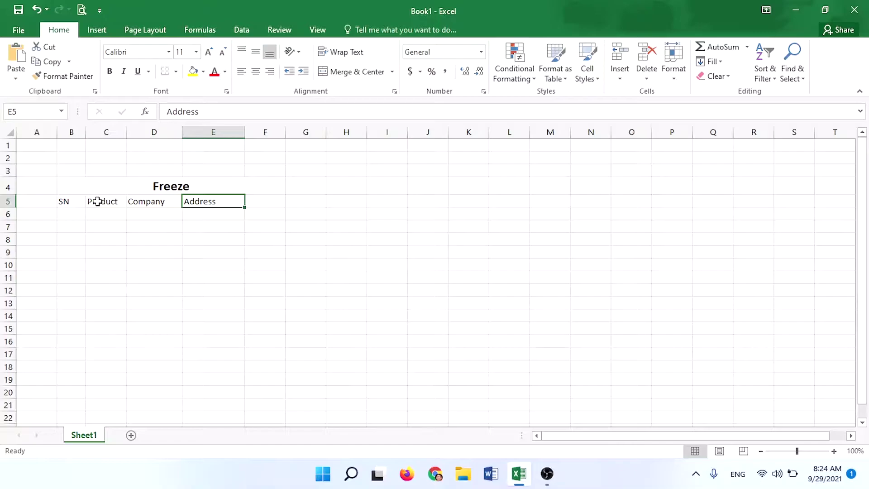
Number the SN column from 1 to 23 in B6:B28 by extending the series 1, 2.
left_click(72, 216)
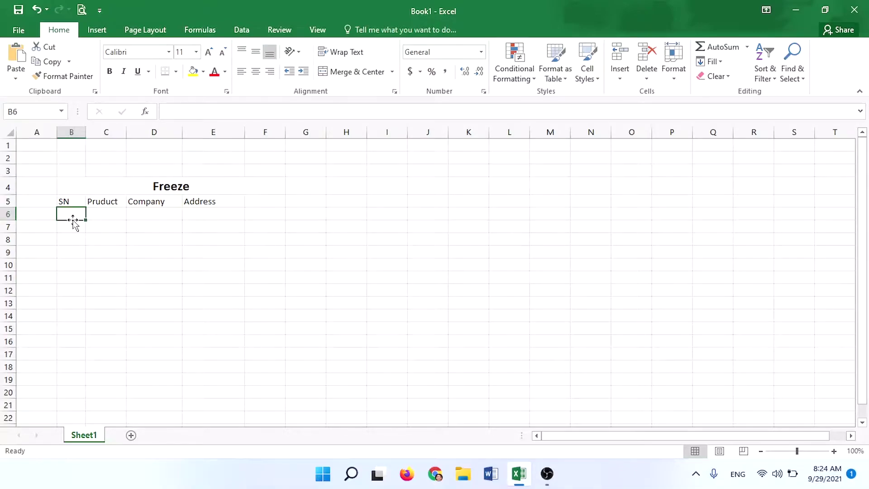
type("1")
key("Return")
type("2")
key("Return")
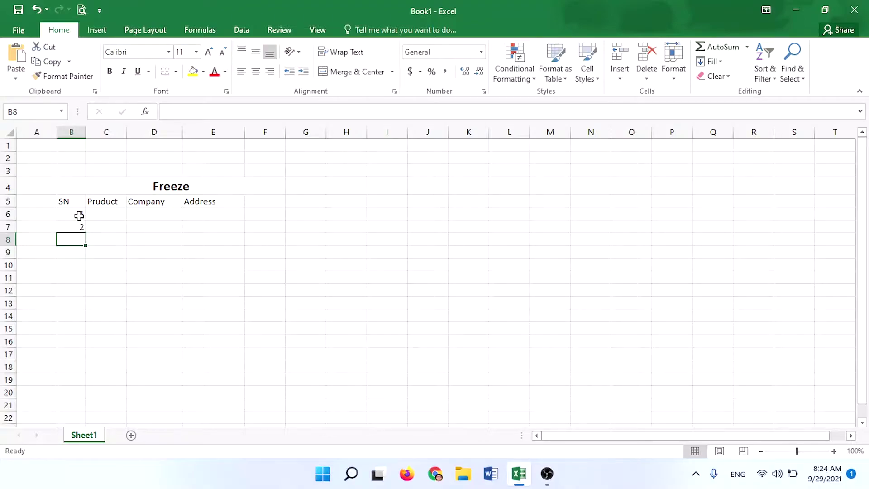
left_click_drag(78, 216, 101, 347)
left_click(116, 208)
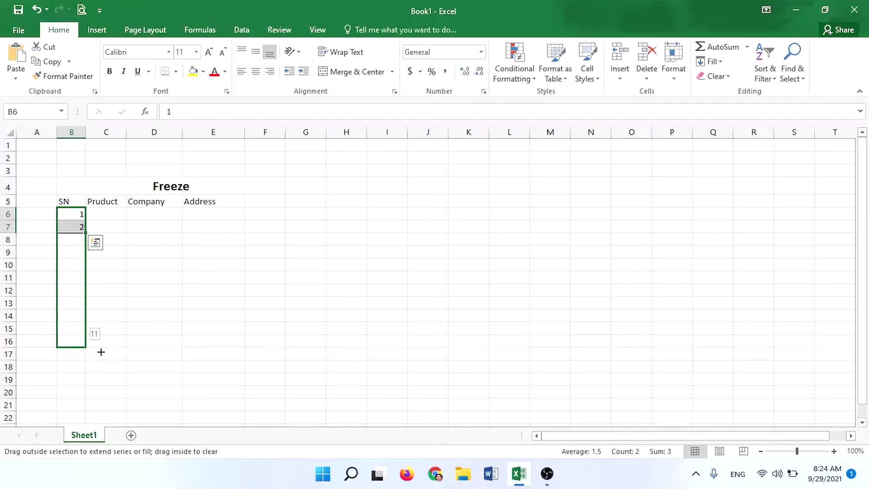
left_click_drag(101, 353, 101, 353)
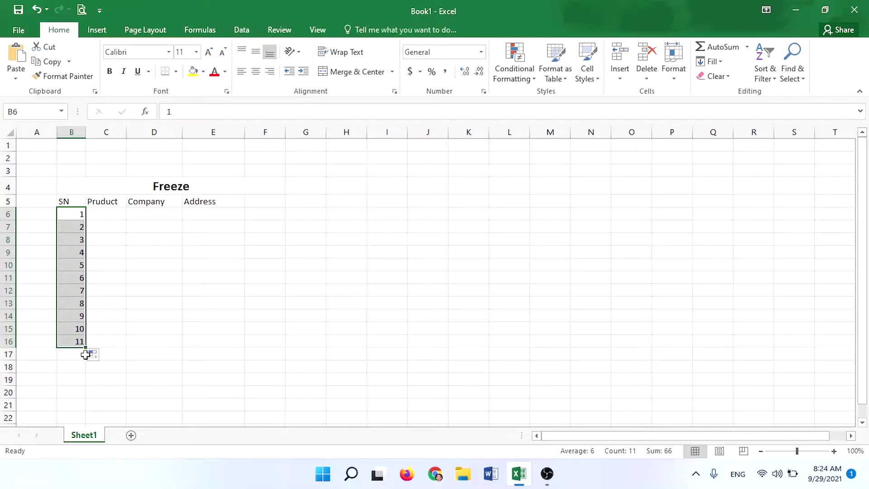
left_click_drag(86, 347, 93, 408)
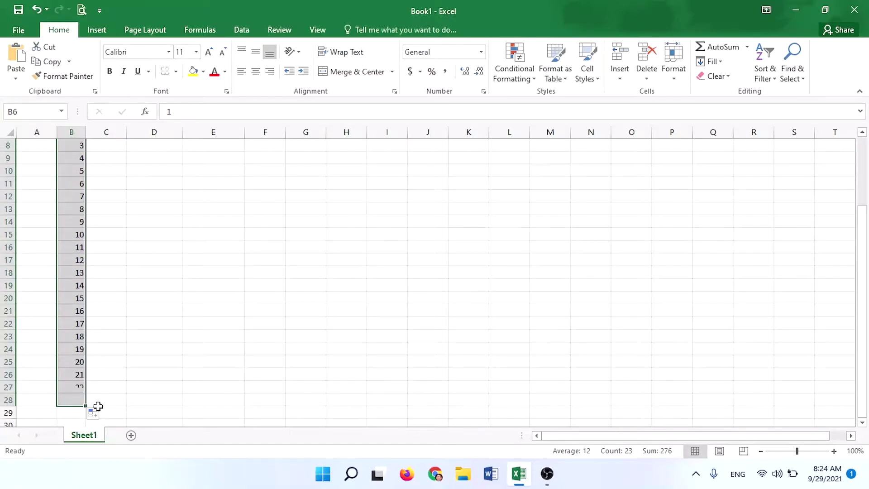
Enter Laptop in C6 and Mobile in C7, filling Mobile down to C15.
left_click(865, 190)
left_click(115, 215)
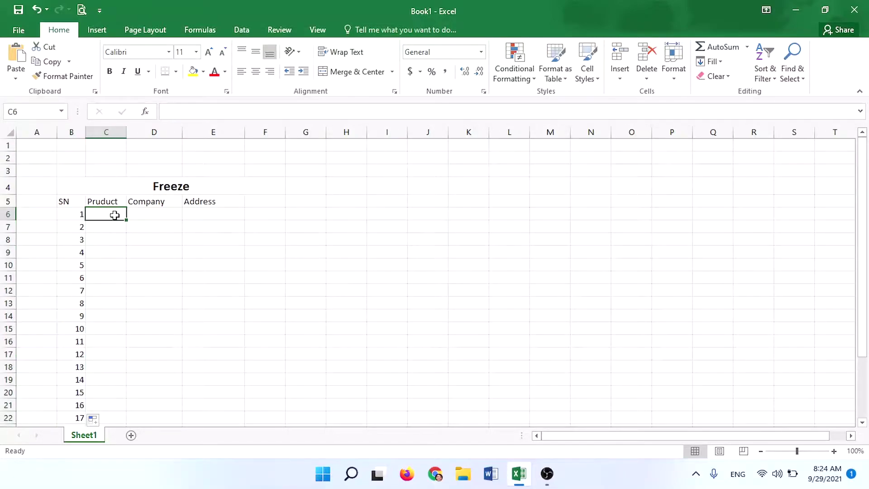
type("Laptop")
key("Return")
type("Mobile")
key("Return")
left_click(120, 228)
left_click_drag(126, 233, 120, 336)
Enter Laptop in C16 and fill it down to C28, the last numbered row.
left_click(120, 343)
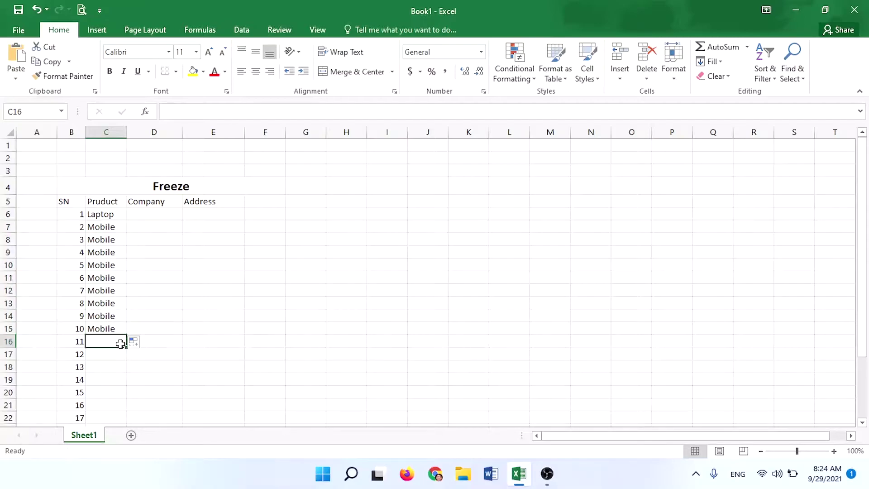
type("Laptop")
key("Return")
left_click(120, 343)
left_click_drag(128, 349, 121, 404)
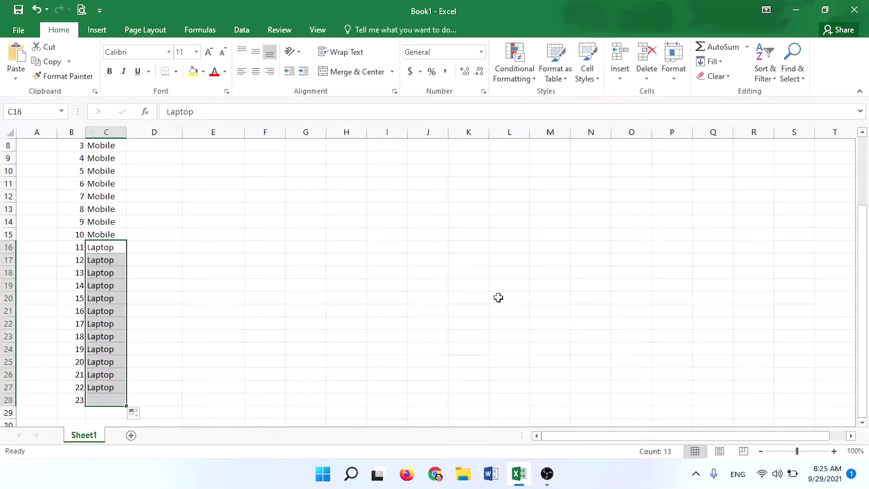
Fill the Company column with ABC in D6:D18 and XYZ in D19:D28.
scroll(865, 206, "up", 3)
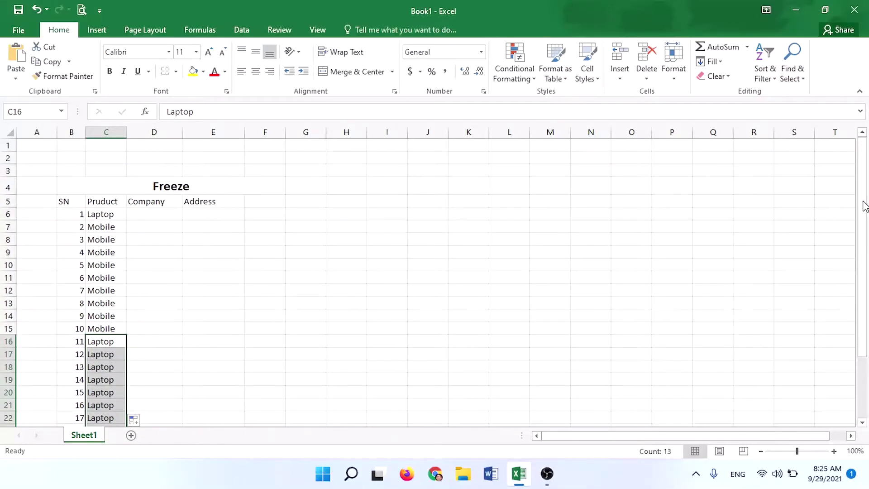
left_click(166, 213)
left_click_drag(184, 220, 169, 373)
left_click_drag(182, 291, 164, 403)
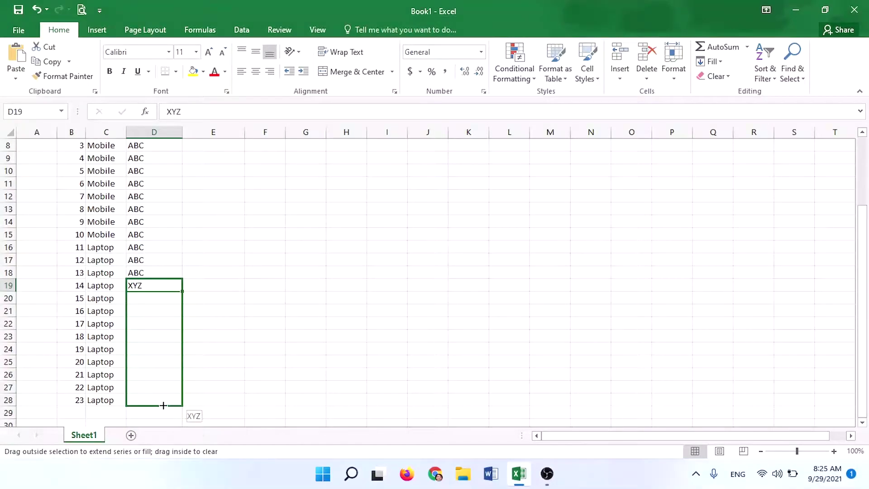
left_click(205, 346)
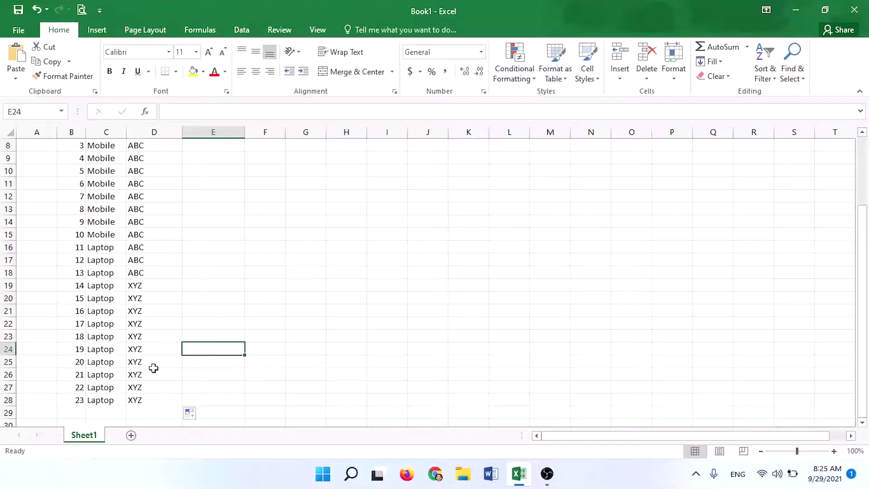
Enter 1 in F6, try extending it as a number series down to F11, and clear the trial values.
scroll(641, 166, "up", 2)
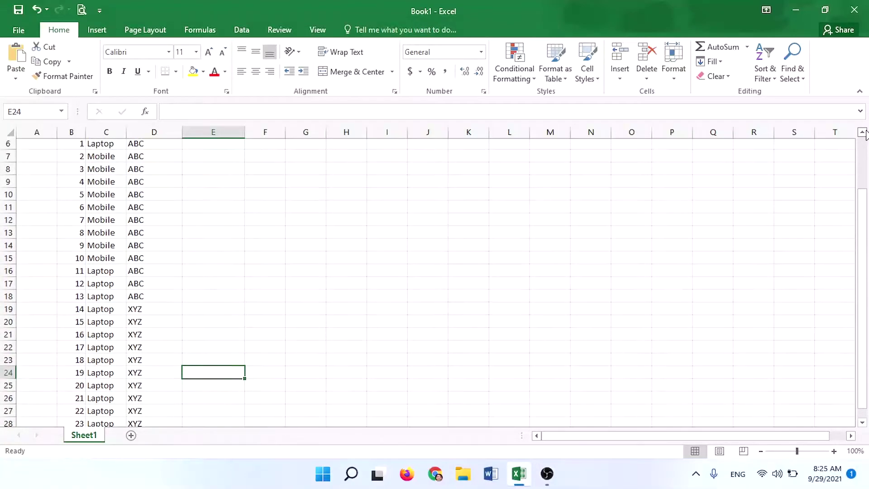
left_click(235, 186)
left_click(271, 189)
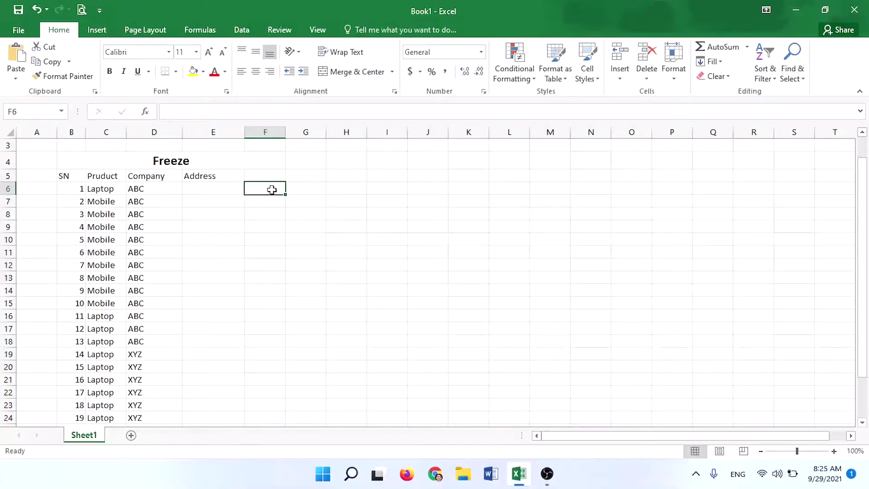
type("1")
left_click(272, 244)
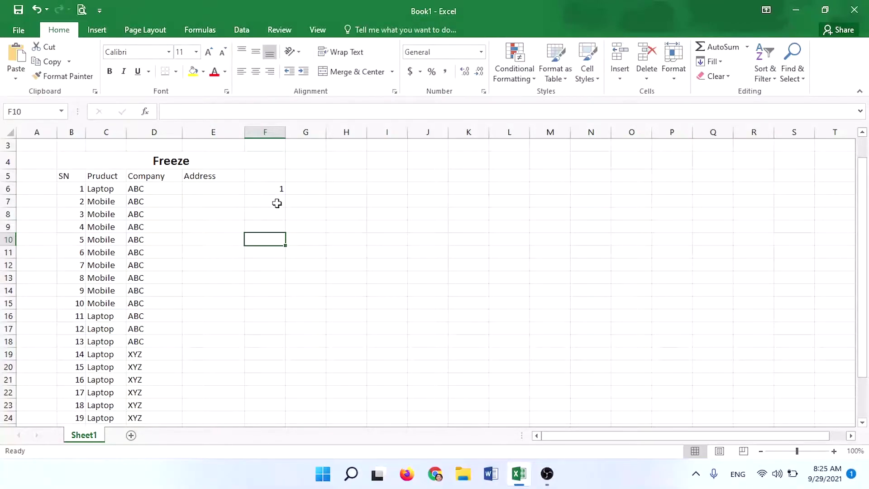
left_click(284, 189)
left_click_drag(287, 196, 279, 214)
key("Delete")
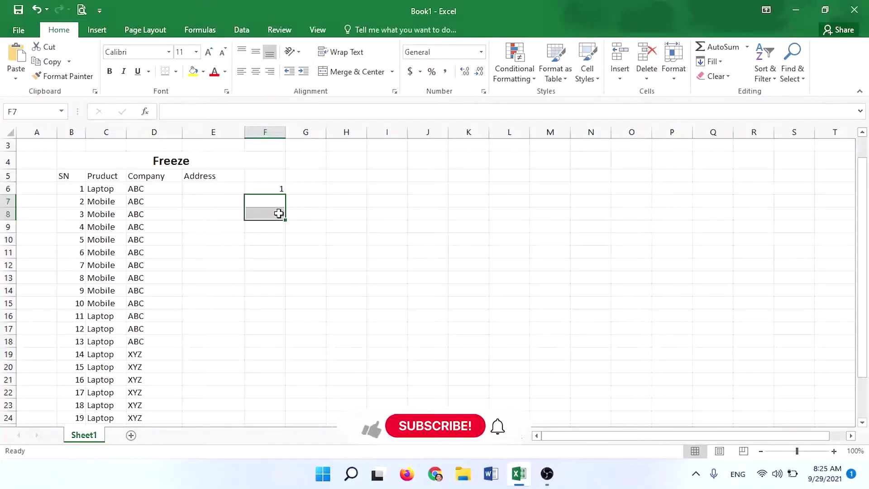
left_click(281, 190)
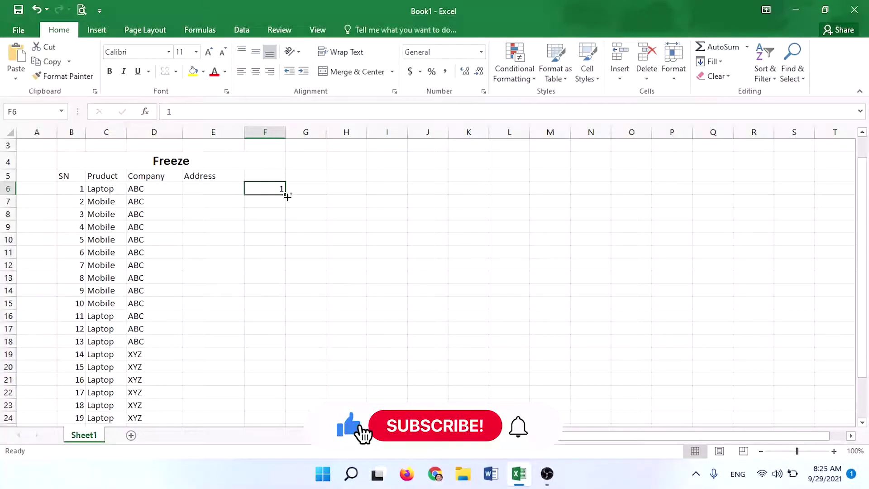
left_click_drag(287, 200, 286, 256)
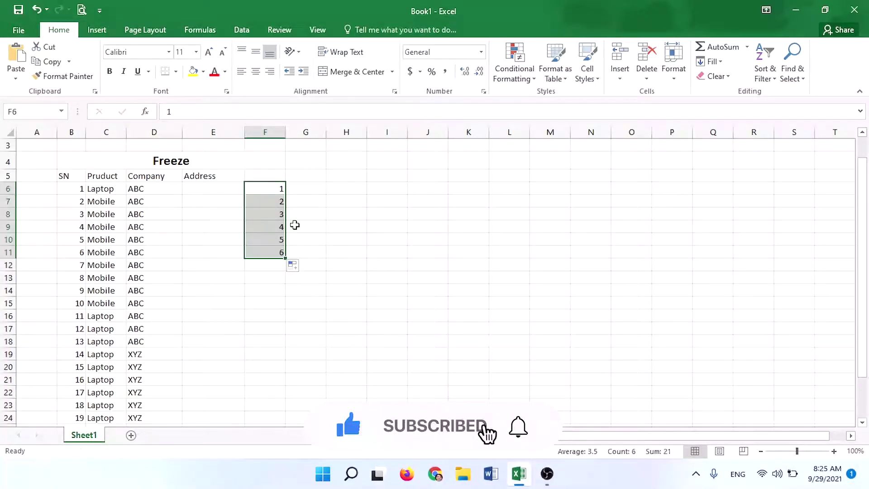
key("Delete")
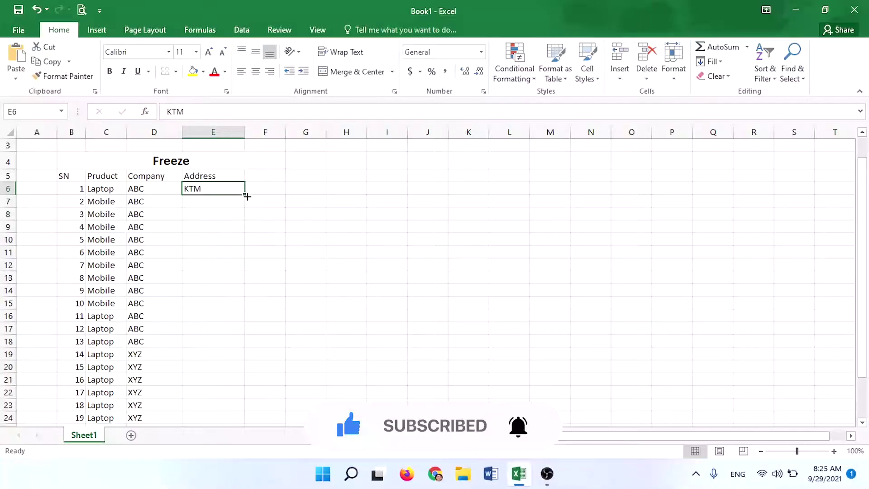
Fill the Address column with KTM in E6:E21 and Pokhara in E22:E28.
left_click_drag(247, 196, 229, 337)
left_click(216, 394)
type("Pokhara")
key("Return")
left_click(213, 392)
left_click_drag(866, 269, 862, 151)
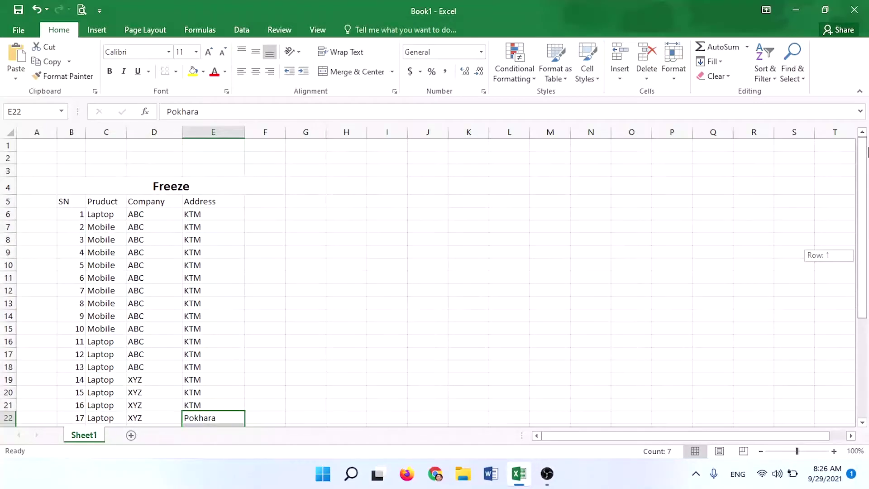
Unmerge the "Freeze" title and merge and center it again across B4:E4 only.
left_click(143, 225)
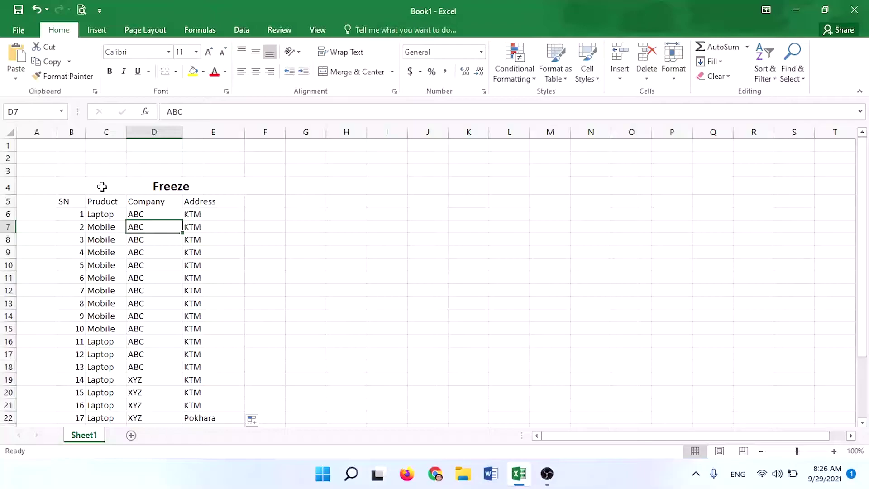
left_click_drag(102, 186, 127, 238)
left_click(145, 223)
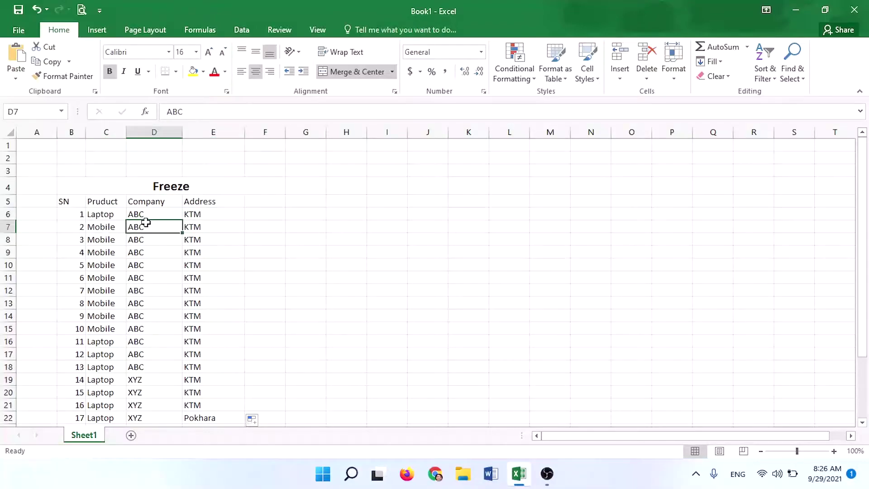
left_click(205, 190)
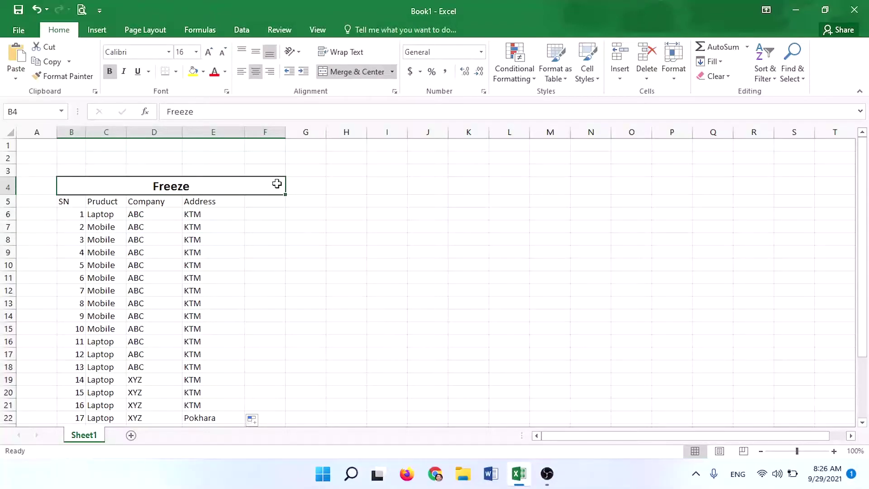
left_click(358, 78)
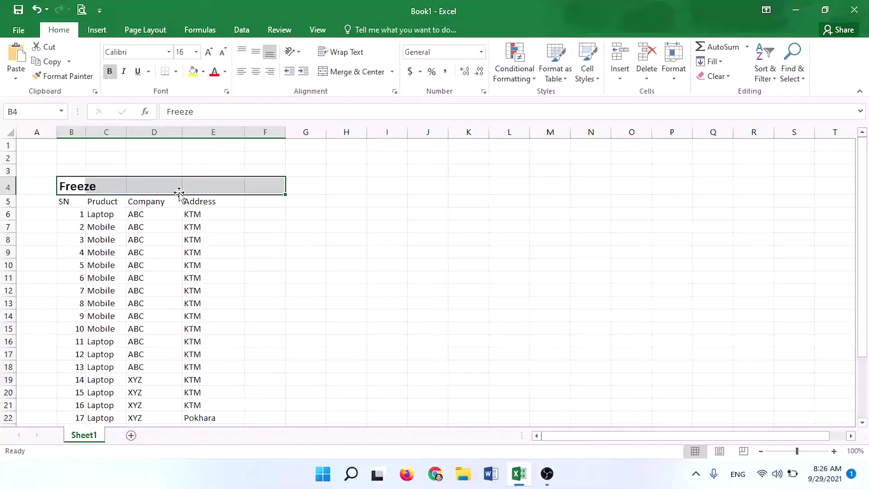
left_click(117, 182)
left_click_drag(84, 186, 228, 180)
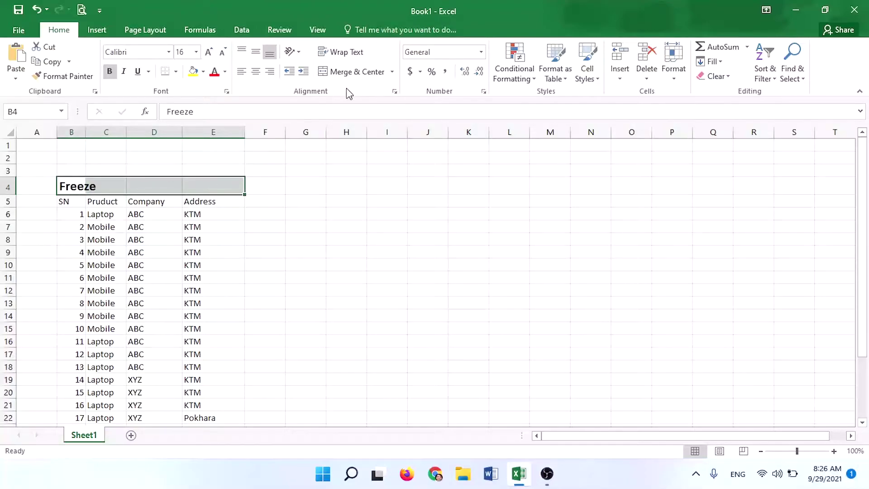
left_click(359, 73)
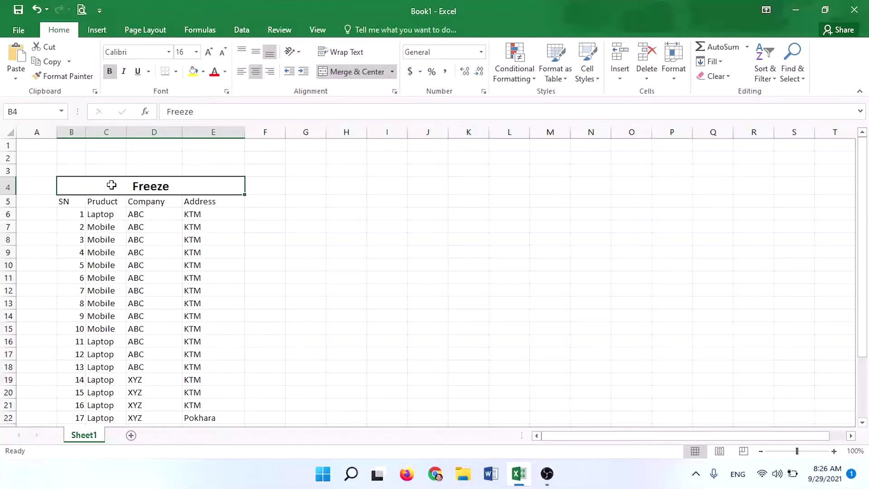
Apply all borders to the whole table, from the Freeze title in B4 down to E28.
left_click_drag(110, 185, 135, 397)
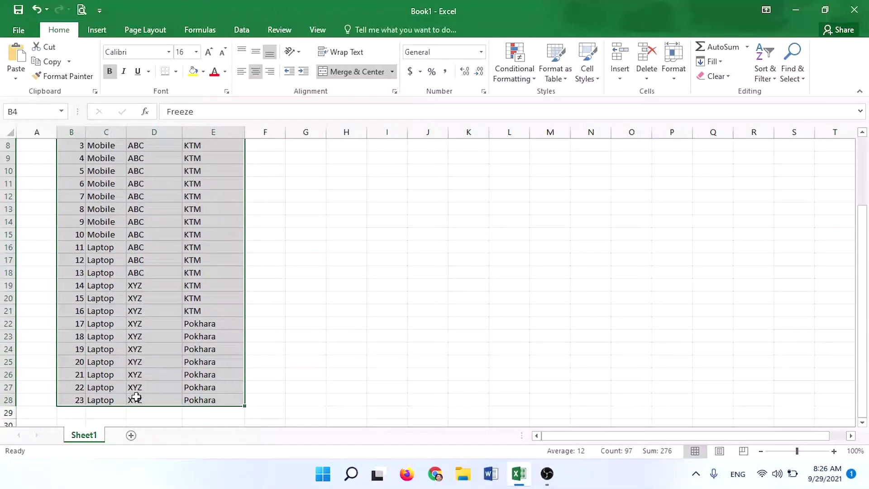
left_click(178, 73)
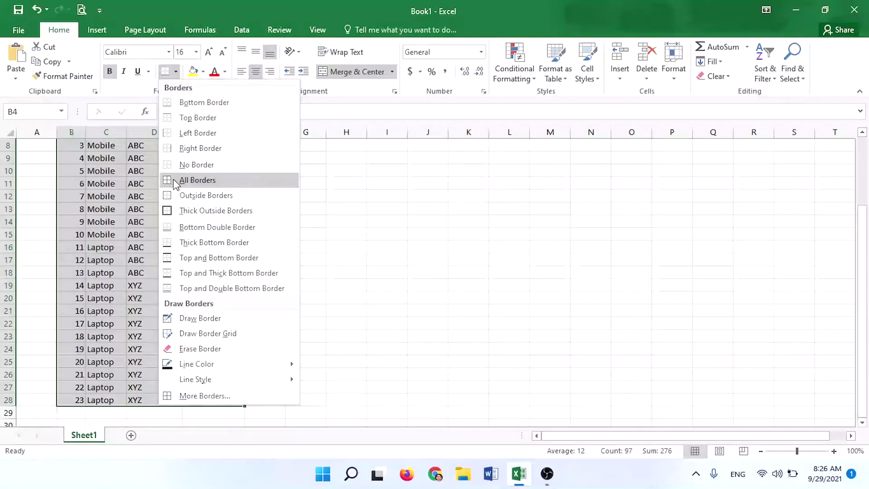
left_click(190, 180)
left_click(320, 242)
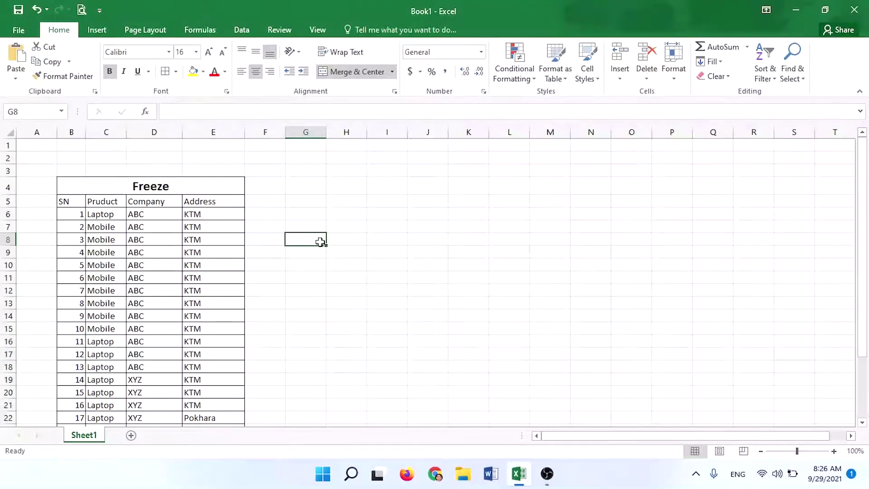
Make the column headings in B5:E5 bold.
left_click_drag(65, 202, 195, 199)
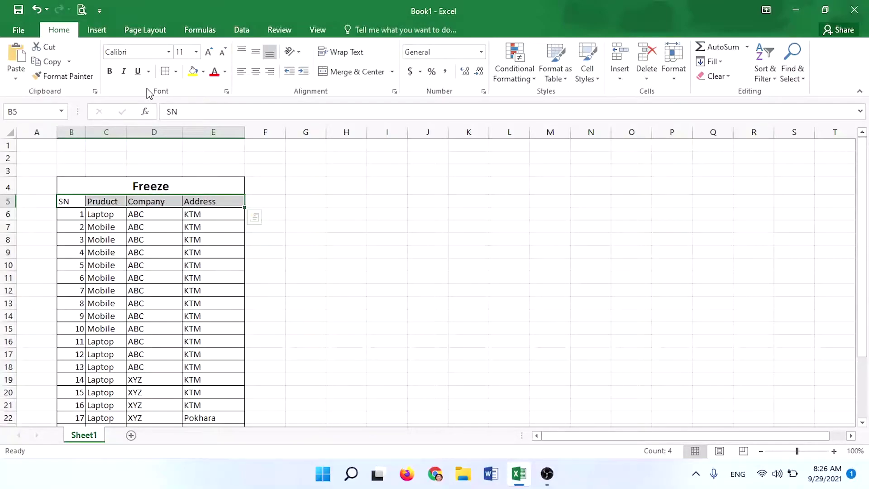
left_click(109, 71)
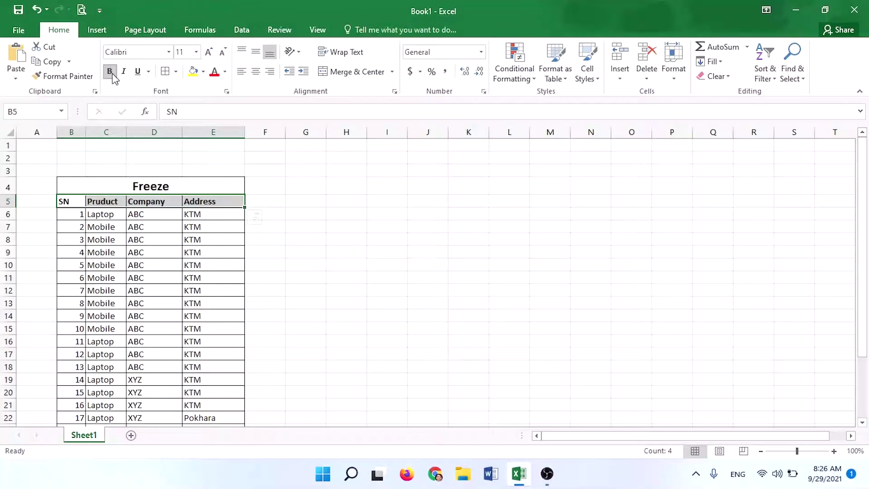
left_click(6, 202)
left_click(264, 203)
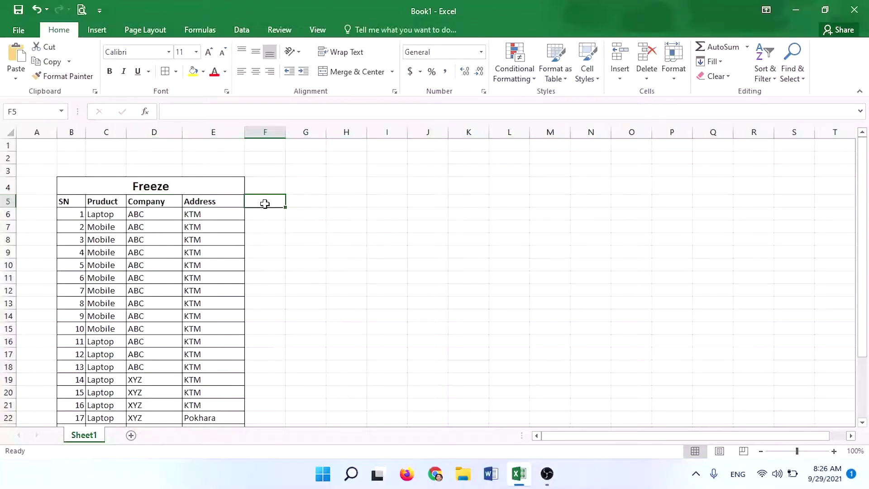
Go down the Company column to the table's last rows and back up, checking whether the title and headings stay in view.
left_click(258, 239)
left_click(156, 236)
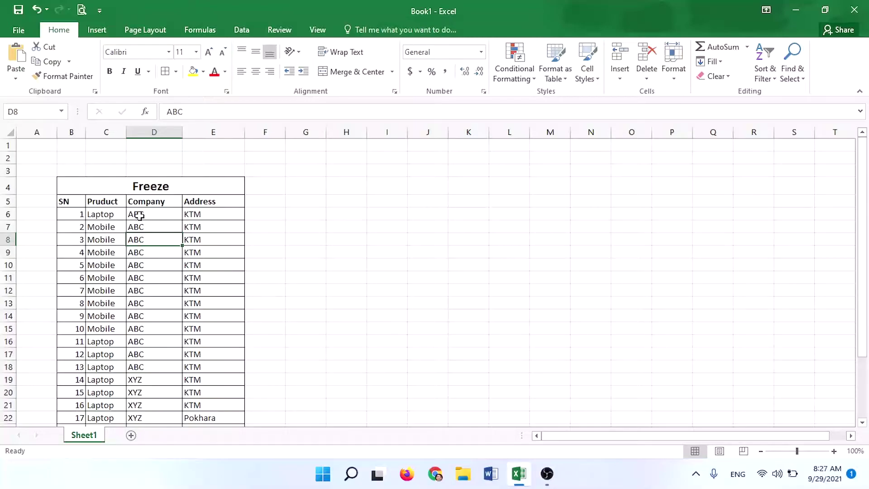
left_click(167, 253)
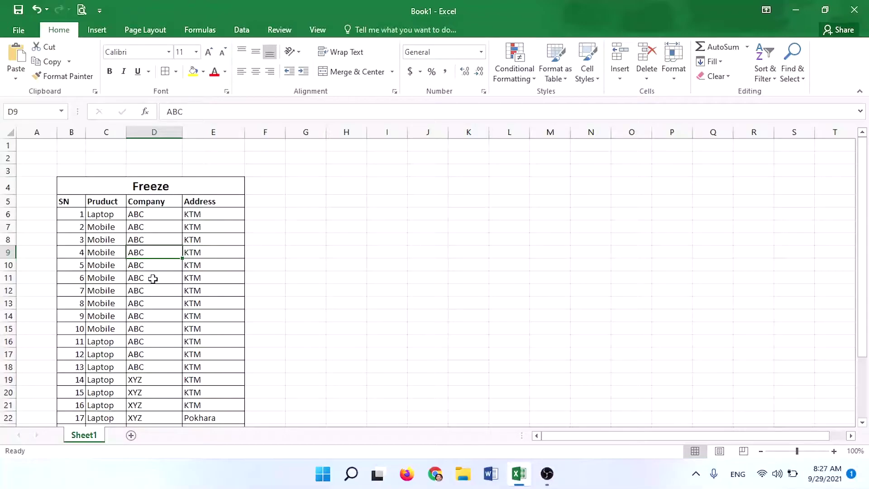
left_click(155, 314)
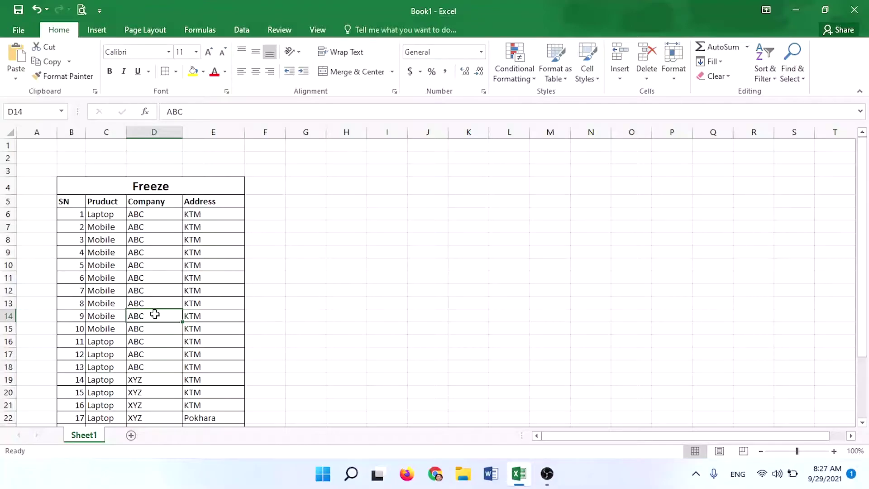
key("Down")
key("Down")
key("Down")
key("Down")
key("Down")
key("Down")
key("Down")
key("Down")
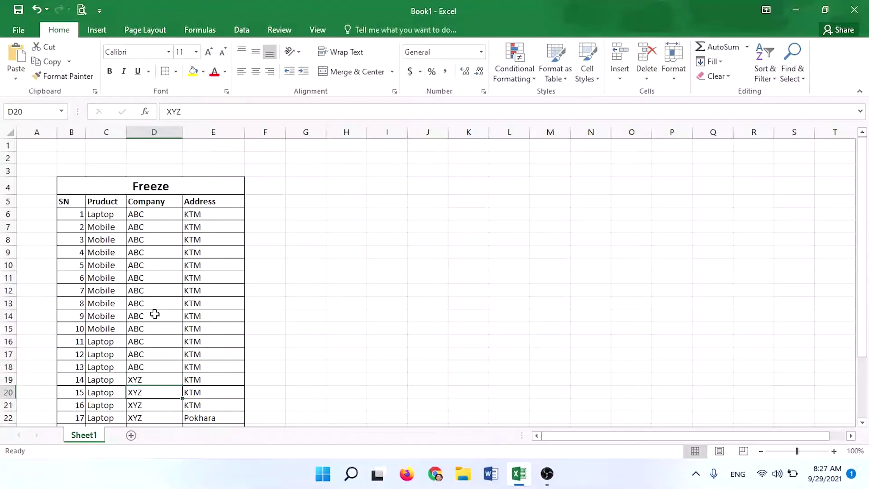
key("Down")
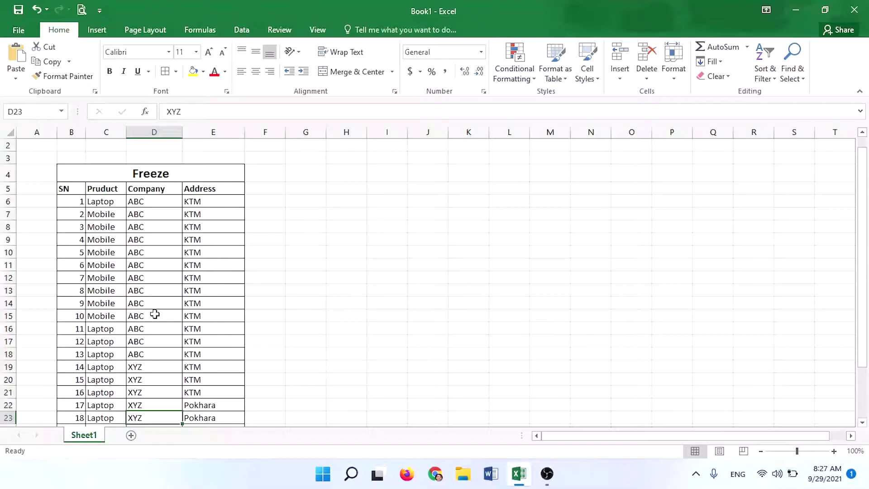
key("Down")
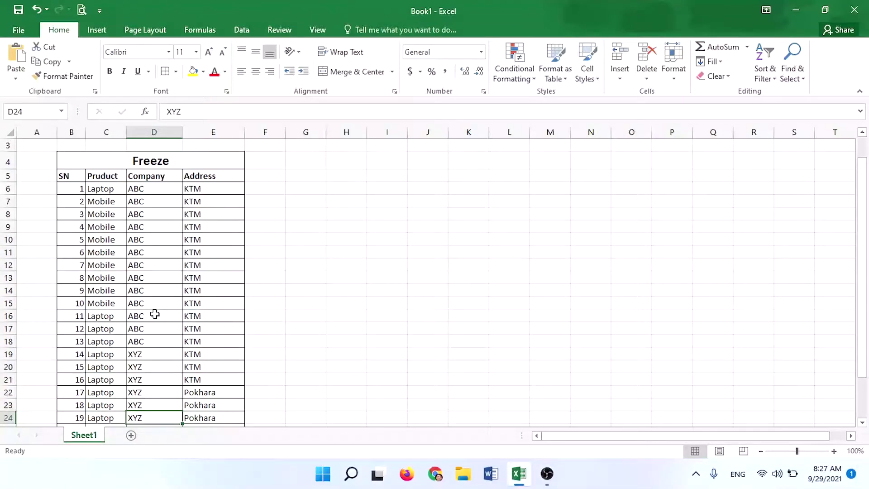
key("Down")
key("Down")
key("Down")
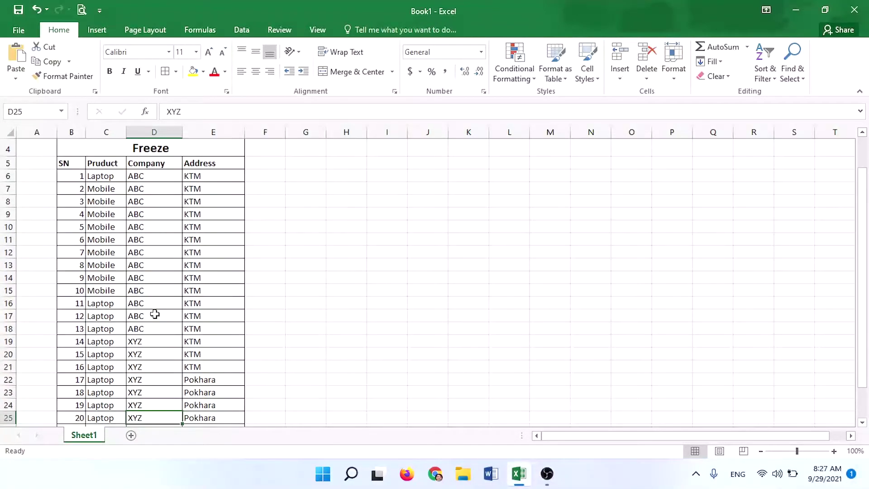
key("Up")
key("Up")
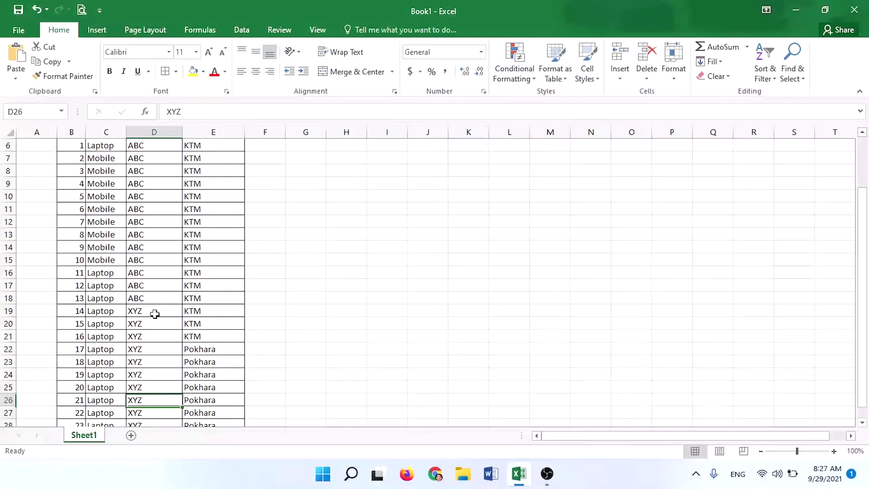
key("Down")
key("Down")
key("Down")
key("Down")
key("Down")
key("Down")
key("Down")
key("Down")
key("Down")
key("Up")
key("Up")
key("Up")
key("Up")
key("Up")
key("Up")
key("Up")
key("Up")
key("Up")
key("Up")
key("Up")
key("Up")
key("Up")
key("Up")
key("Up")
key("Up")
key("Up")
key("Up")
key("Up")
key("Up")
key("Up")
key("Up")
key("Up")
key("Up")
key("Up")
key("Up")
key("Up")
key("Up")
key("Up")
key("Up")
key("Up")
key("Up")
key("Up")
key("Up")
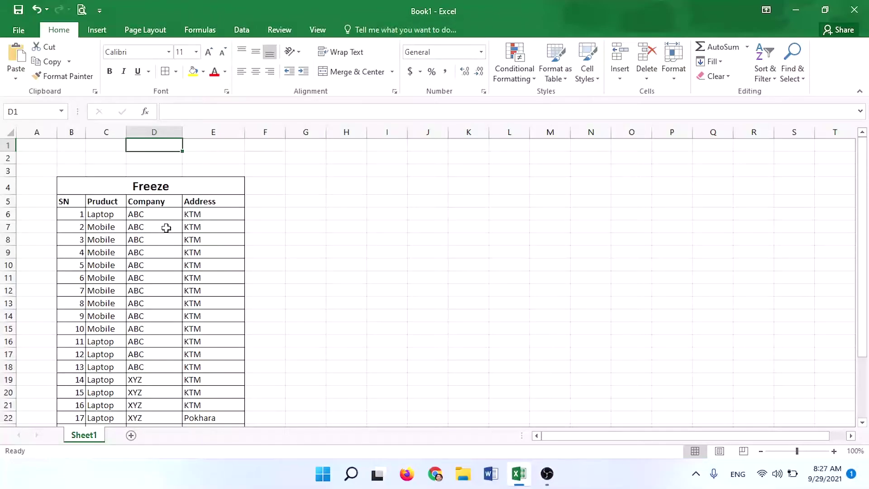
left_click(138, 233)
key("Down")
key("Down")
key("Down")
key("Down")
key("Down")
key("Down")
key("Down")
key("Down")
key("Down")
key("Down")
key("Down")
key("Down")
key("Down")
key("Down")
key("Down")
key("Down")
key("Down")
key("Down")
key("Down")
key("Up")
key("Up")
key("Up")
key("Up")
key("Up")
key("Up")
key("Up")
key("Up")
key("Up")
key("Up")
key("Up")
key("Up")
key("Up")
key("Up")
key("Up")
key("Up")
key("Up")
key("Up")
key("Up")
key("Up")
key("Down")
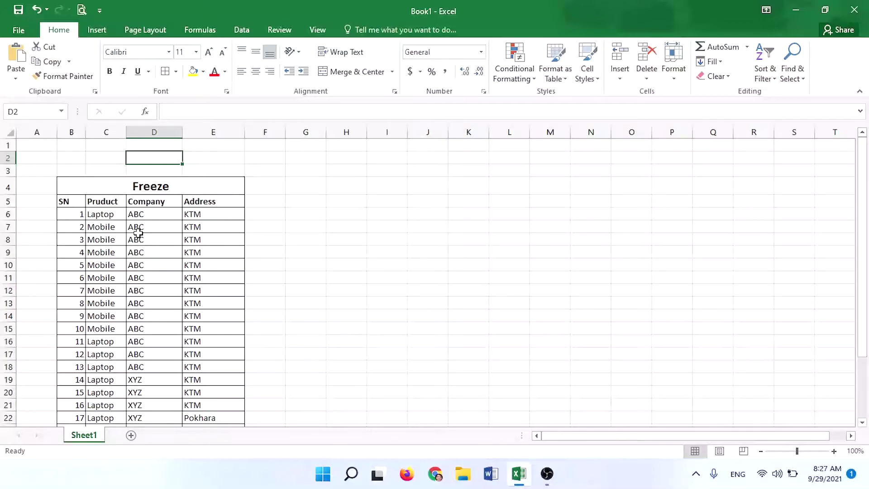
left_click(138, 235)
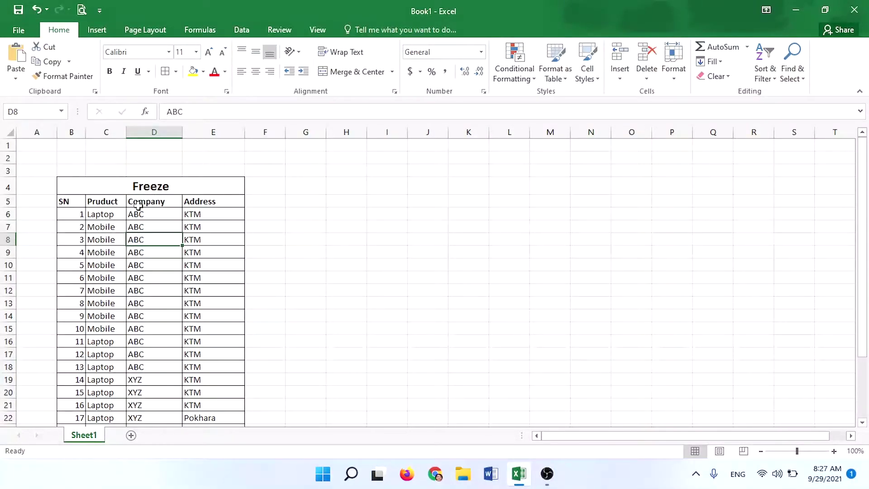
Select column D and look across the sheet past the table and back, checking whether the column stays in view.
left_click(170, 130)
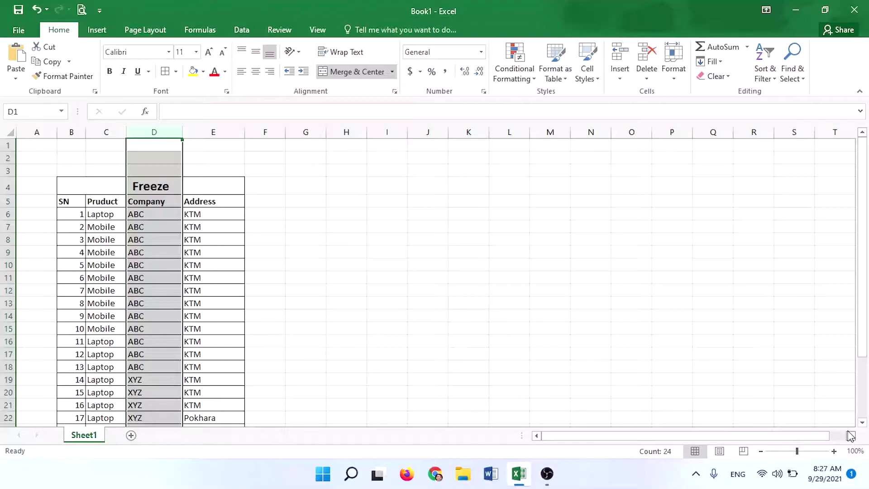
left_click(851, 435)
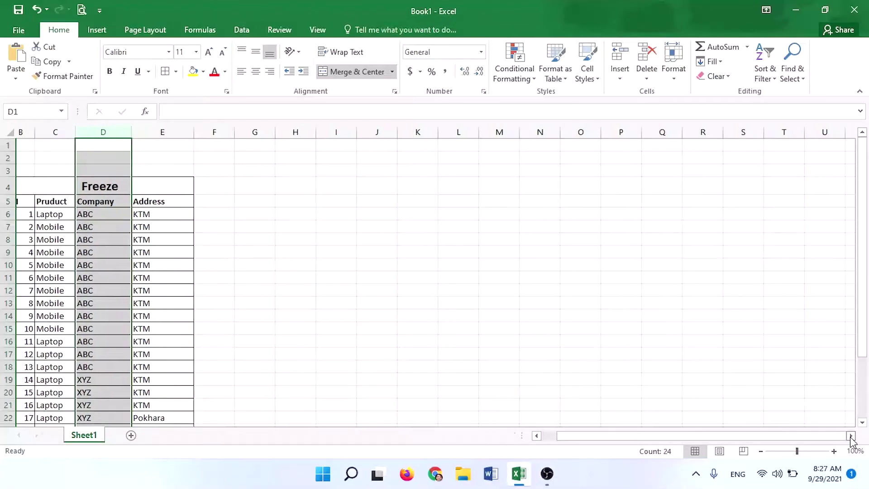
left_click(851, 435)
left_click(850, 435)
left_click(851, 435)
left_click(851, 435)
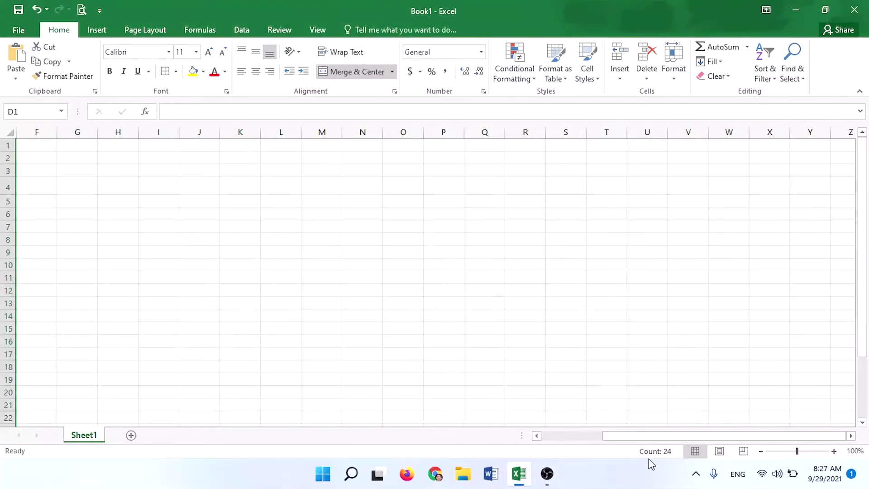
left_click(545, 437)
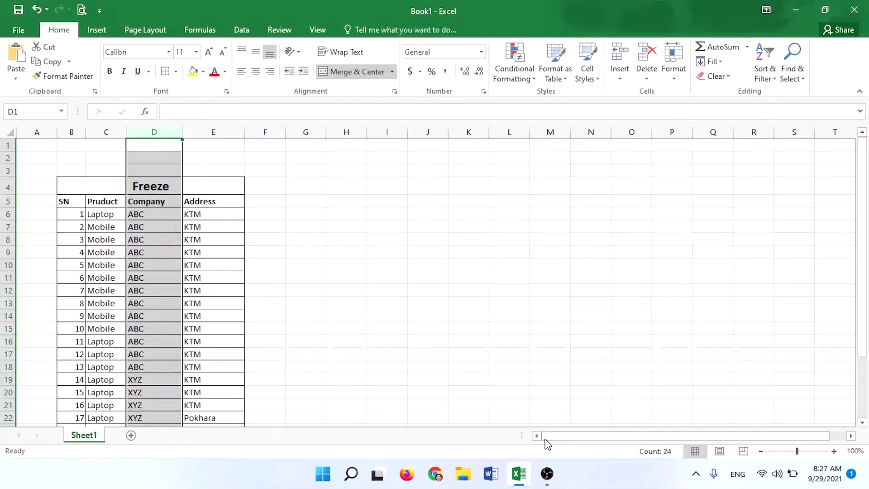
left_click(312, 351)
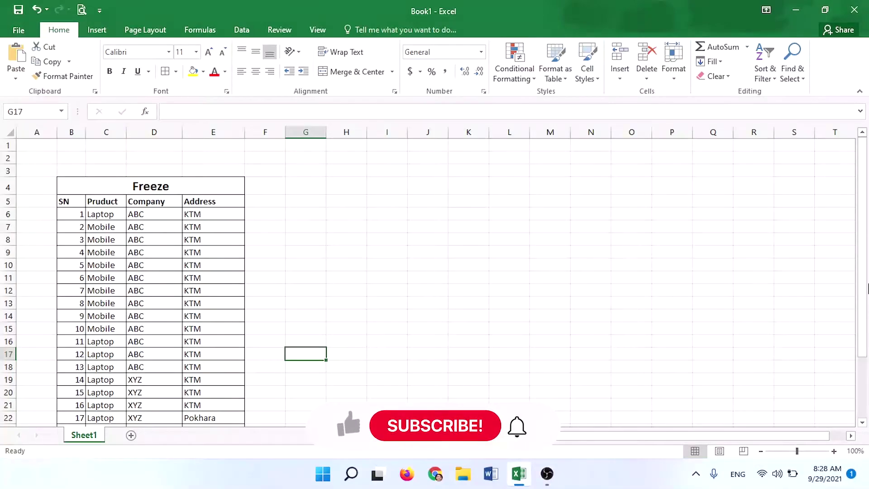
Freeze the panes above row 6 so the Freeze title and column headings in rows 4 and 5 stay fixed.
left_click(862, 422)
left_click(863, 422)
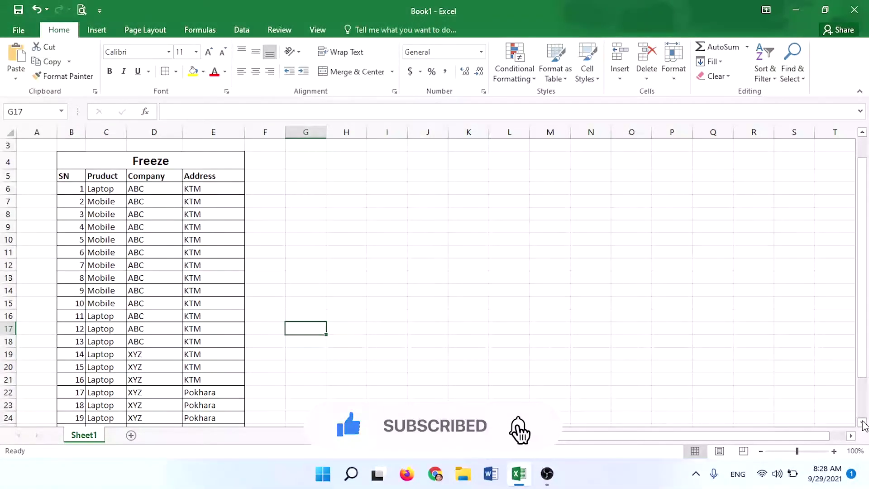
left_click(862, 422)
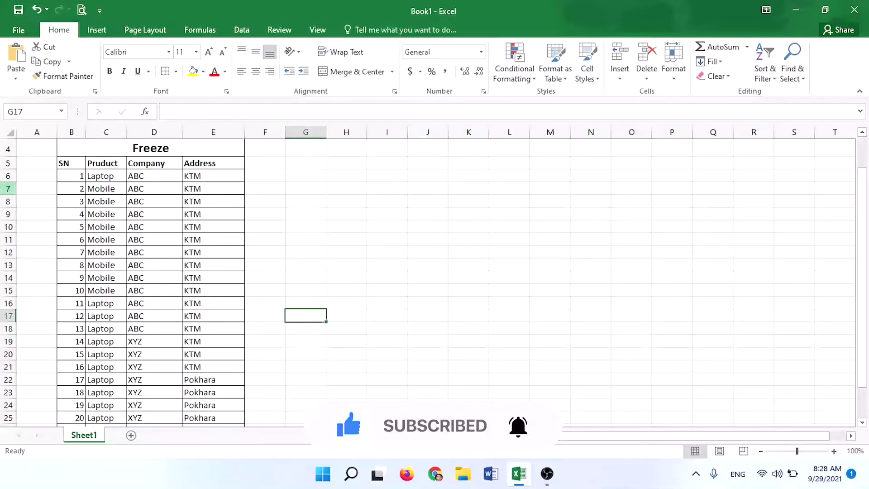
left_click(119, 188)
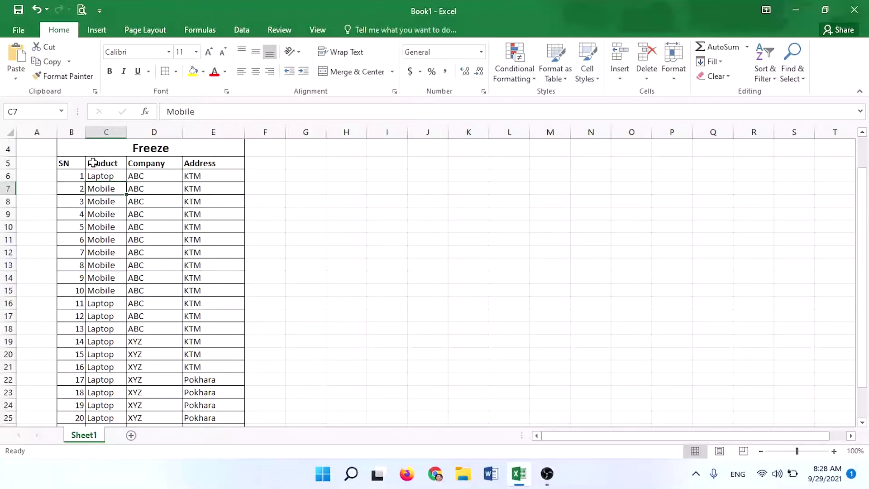
left_click(7, 176)
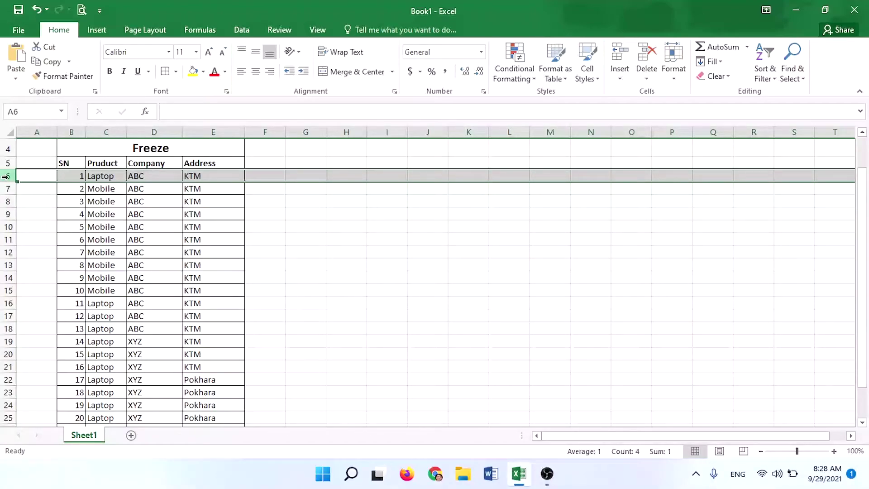
left_click(317, 30)
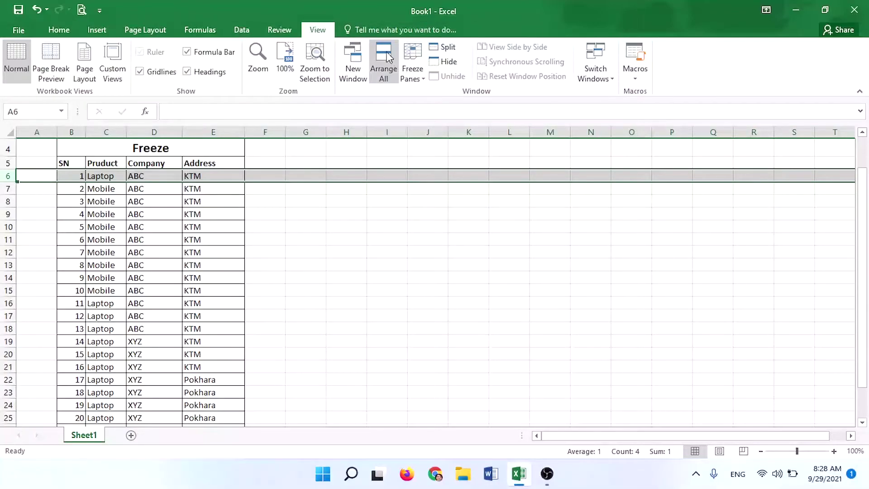
left_click(414, 79)
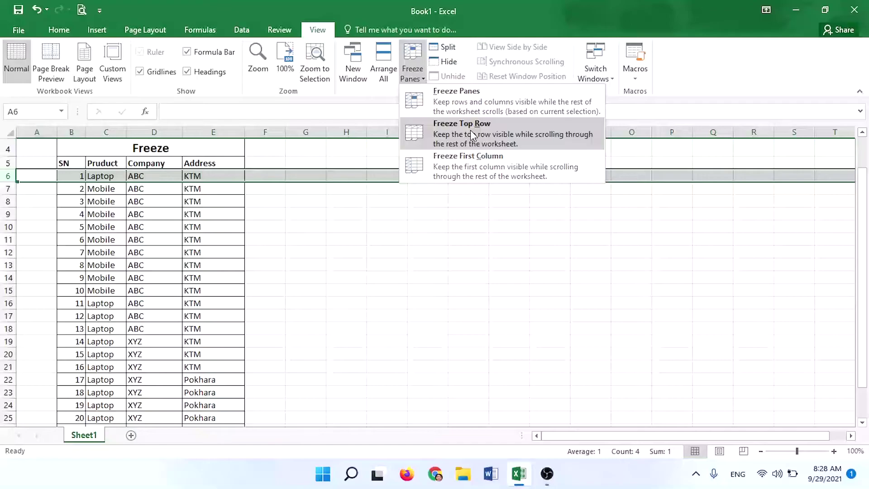
left_click(483, 109)
left_click(313, 257)
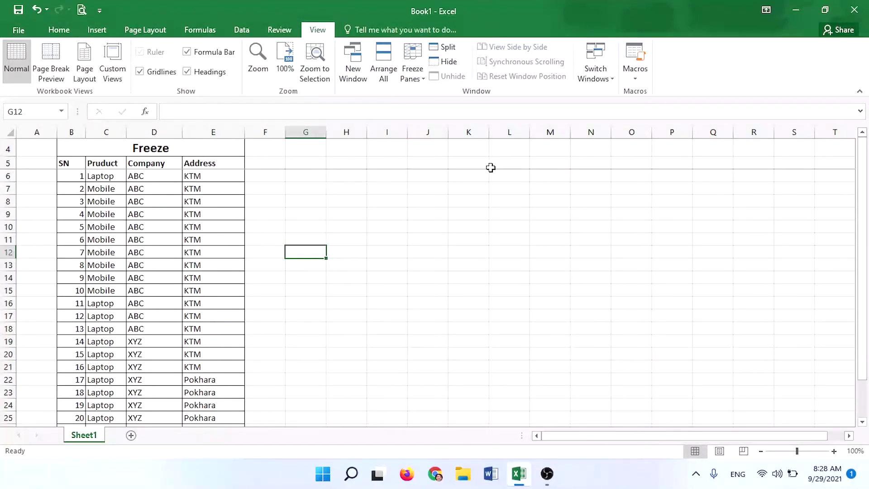
Go down the Pruduct column past the table's last row to check how the frozen title and headings behave.
left_click(103, 211)
key("Down")
key("Down")
key("Down")
key("Down")
key("Down")
key("Down")
key("Down")
key("Down")
key("Down")
key("Down")
key("Down")
key("Down")
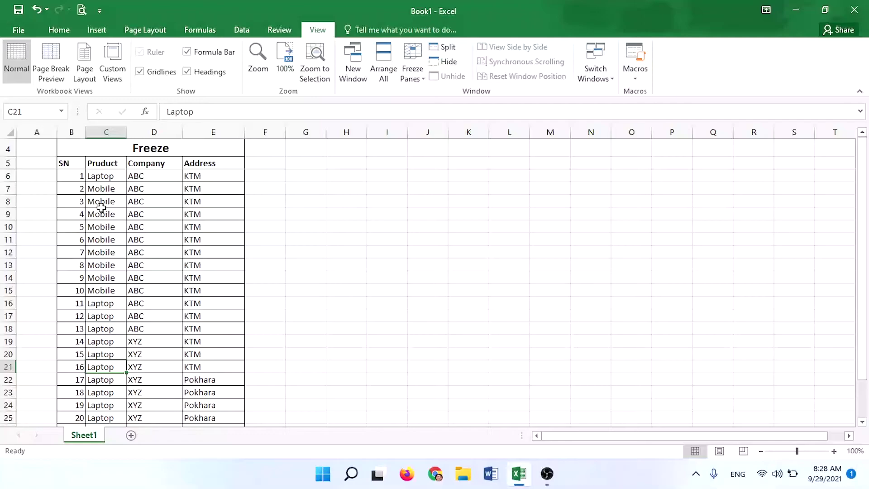
key("Down")
key("Down")
key("Down")
key("Down")
key("Down")
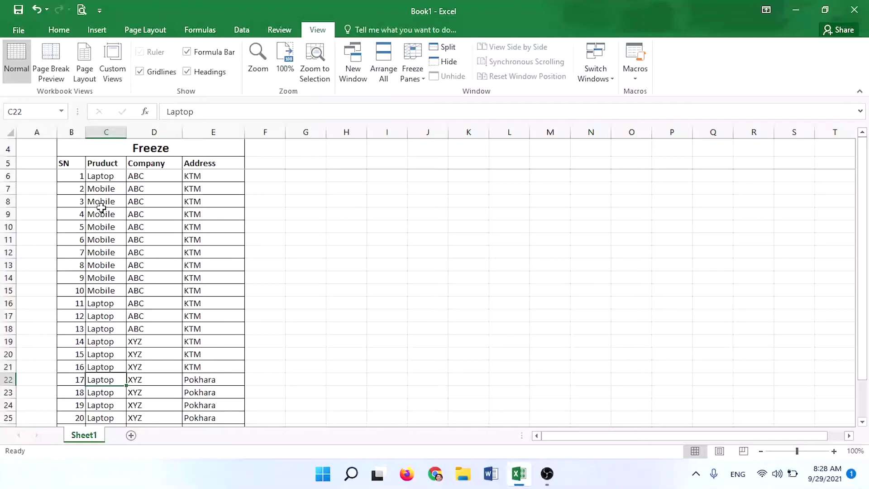
key("Down")
key("Down")
key("Down")
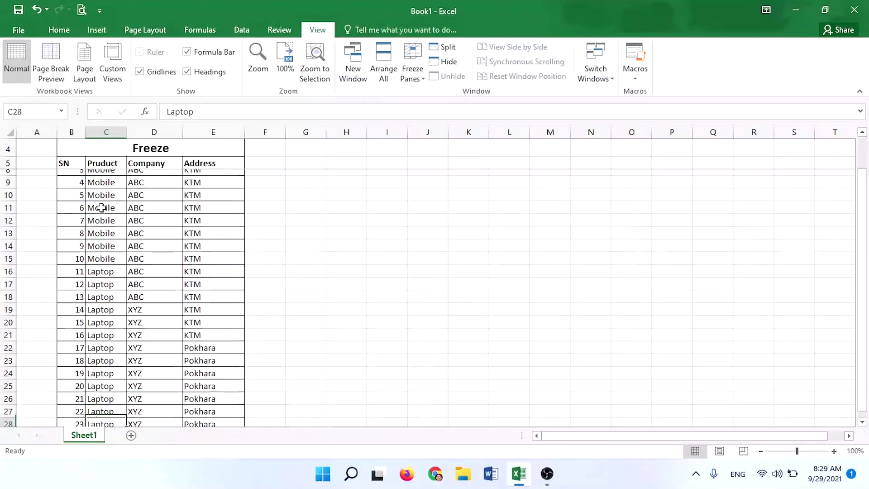
key("Down")
key("Down")
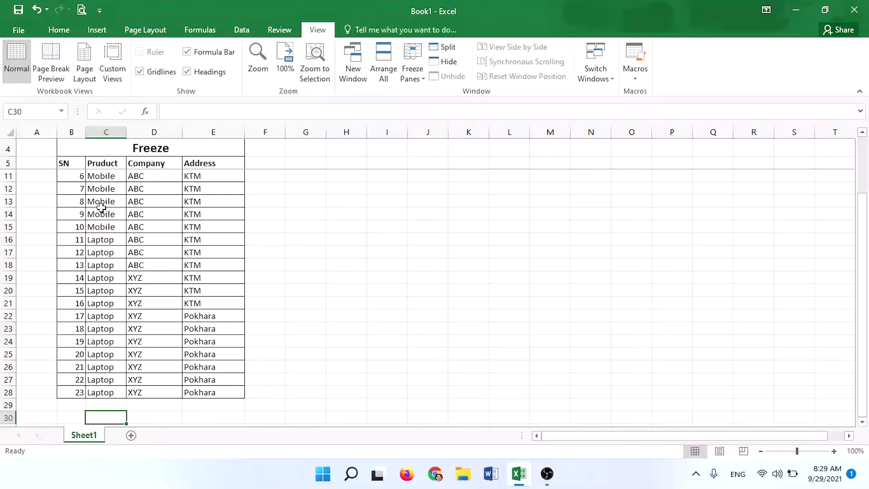
key("Down")
key("Down")
key("Down")
key("Down")
key("Down")
key("Down")
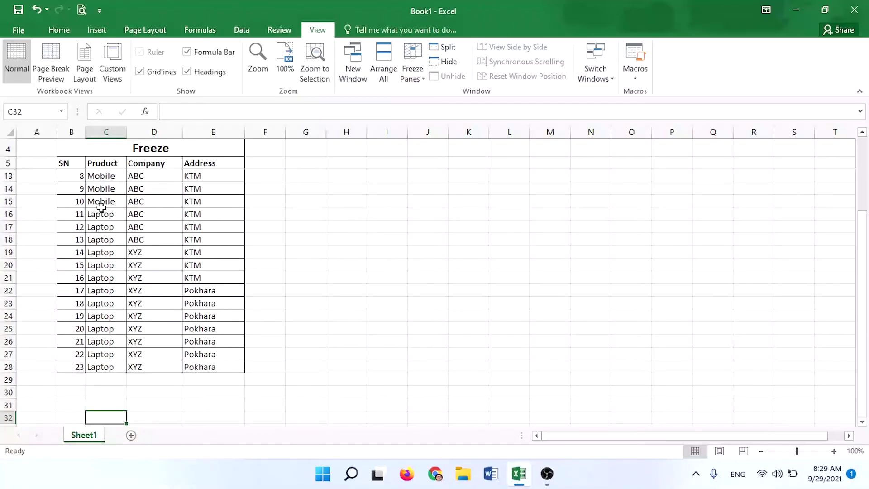
Move up and down the Pruduct column between the sheet's top and the table's last rows, checking whether the title and headings stay in view.
key("Up")
key("Up")
key("Up")
key("Up")
key("Up")
key("Up")
key("Up")
key("Up")
key("Up")
key("Up")
key("Up")
key("Up")
key("Up")
key("Up")
key("Up")
key("Up")
key("Up")
key("Up")
key("Up")
key("Up")
key("Up")
key("Down")
key("Down")
key("Down")
key("Down")
key("Down")
key("Down")
key("Down")
key("Down")
key("Down")
key("Down")
key("Down")
key("Down")
key("Down")
key("Down")
key("Down")
key("Up")
key("Up")
key("Up")
key("Up")
key("Up")
key("Up")
key("Up")
key("Up")
key("Up")
key("Up")
key("Up")
key("Up")
key("Up")
key("Up")
key("Up")
key("Up")
key("Up")
key("Up")
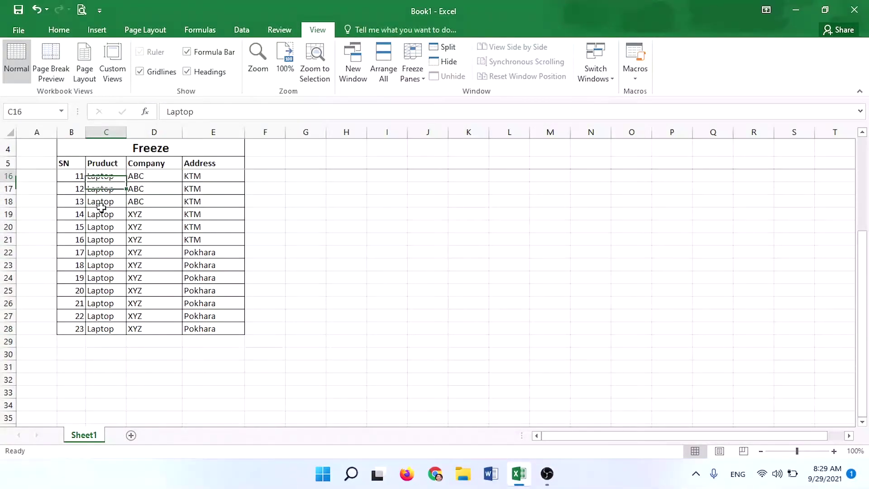
key("Down")
key("Down")
key("Down")
key("Down")
key("Down")
key("Down")
key("Down")
key("Down")
key("Down")
key("Down")
key("Down")
key("Down")
key("Down")
key("Down")
key("Down")
key("Down")
key("Down")
key("Down")
key("Down")
key("Down")
key("Down")
key("Down")
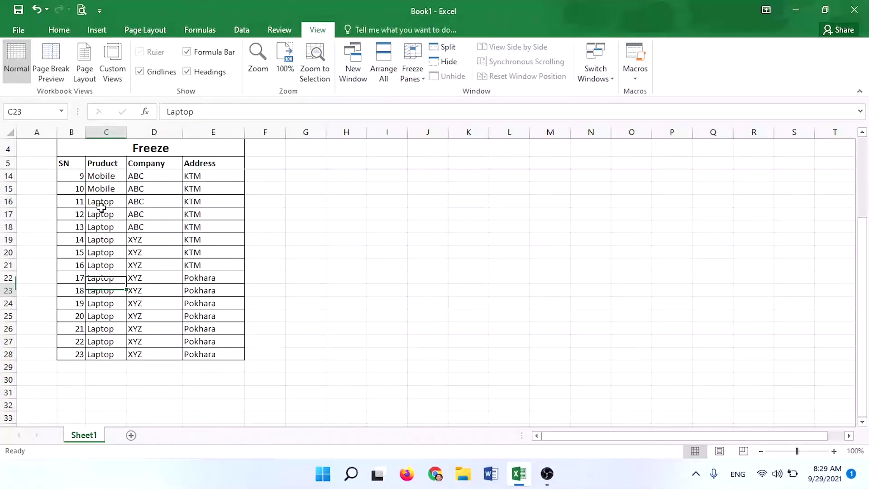
key("Up")
key("Up")
key("Up")
key("Up")
key("Up")
key("Up")
key("Up")
key("Up")
key("Up")
key("Up")
key("Up")
key("Up")
key("Up")
key("Up")
key("Up")
key("Up")
key("Up")
key("Up")
key("Up")
key("Up")
key("Up")
key("Up")
key("Up")
key("Up")
key("Up")
key("Up")
key("Up")
key("Up")
key("Up")
key("Up")
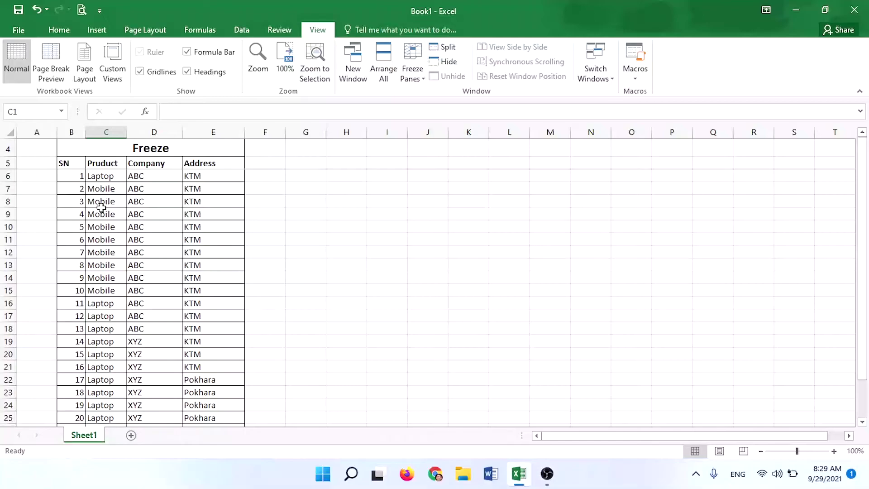
Unfreeze the panes so all rows of the sheet scroll freely.
left_click(8, 163)
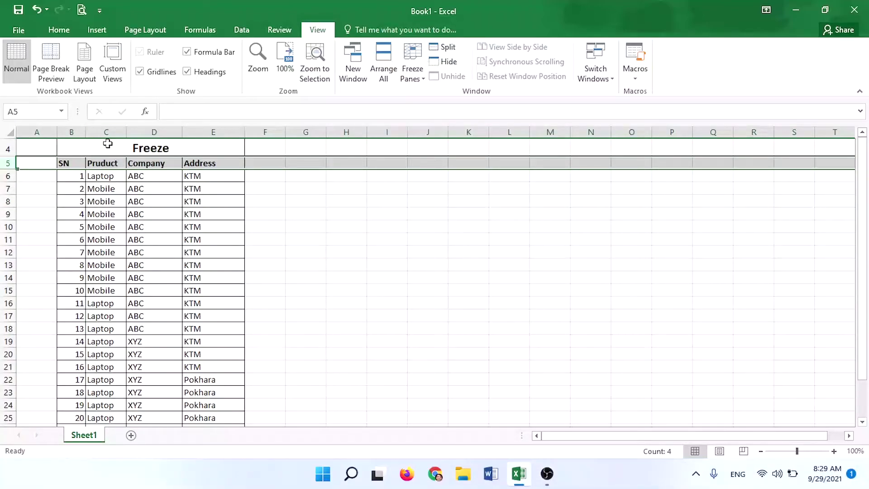
left_click(413, 77)
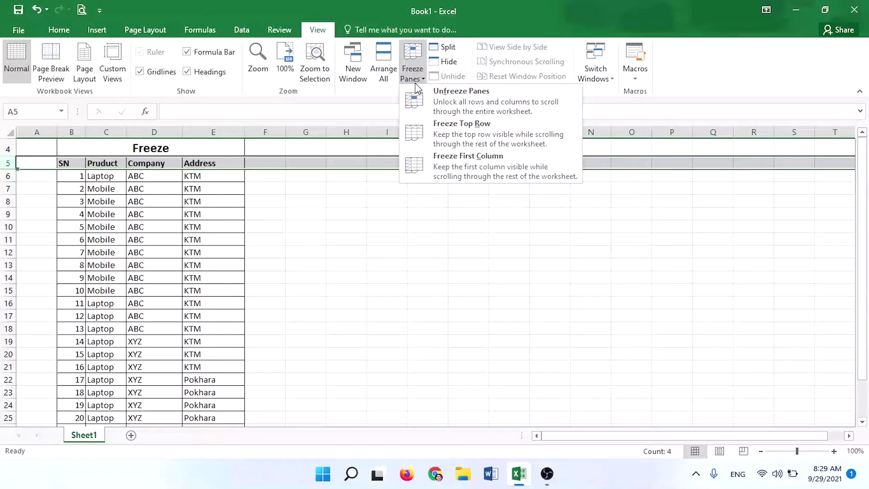
left_click(437, 109)
left_click(335, 228)
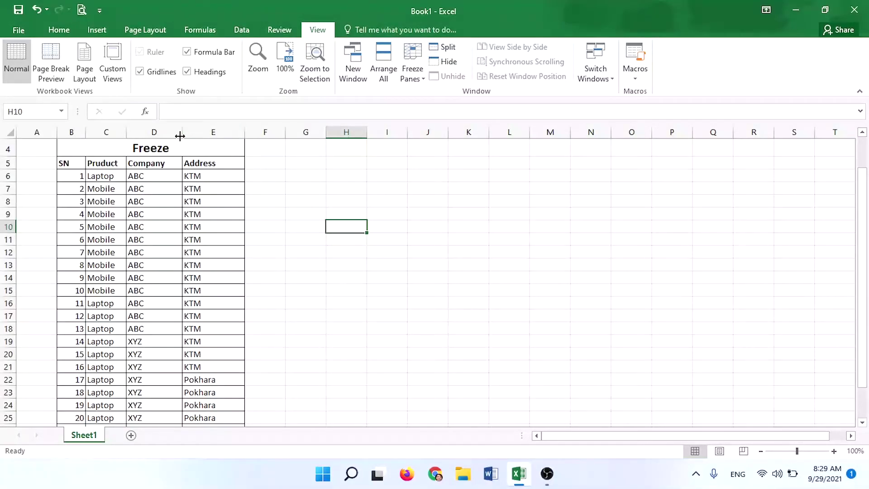
Select the Company column (D) and freeze the panes there so the SN and Pruduct columns stay fixed.
left_click(159, 126)
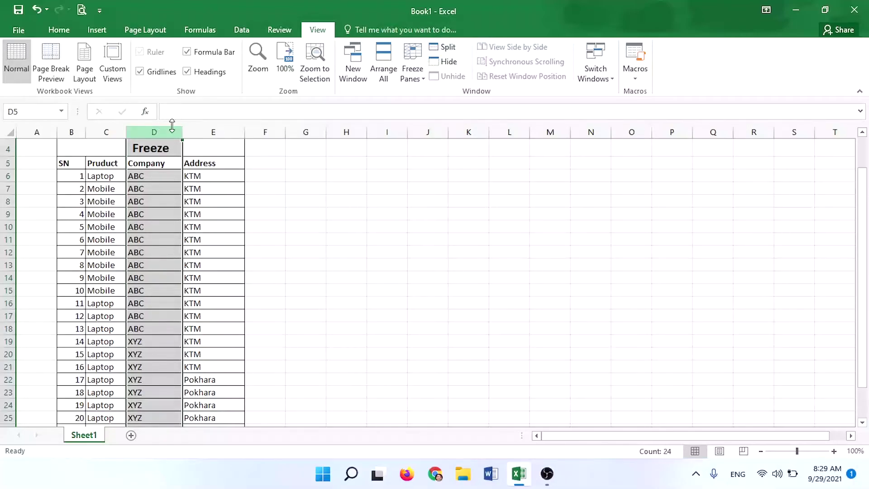
left_click(411, 75)
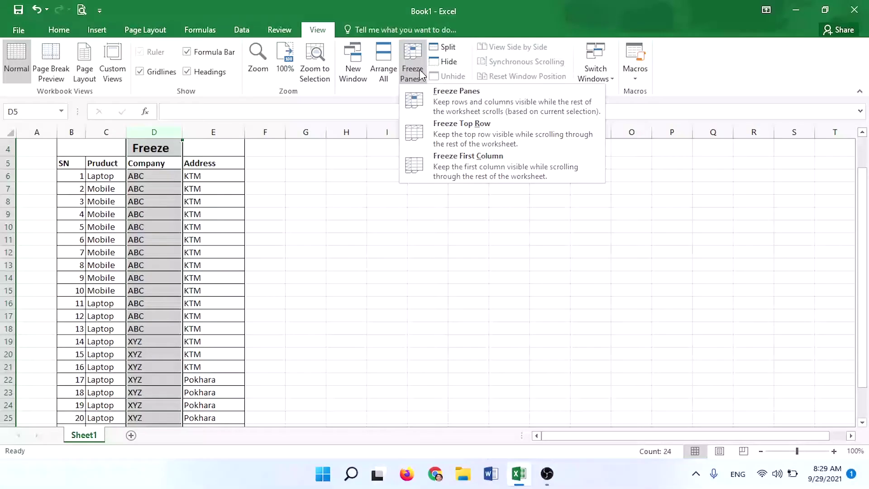
left_click(438, 96)
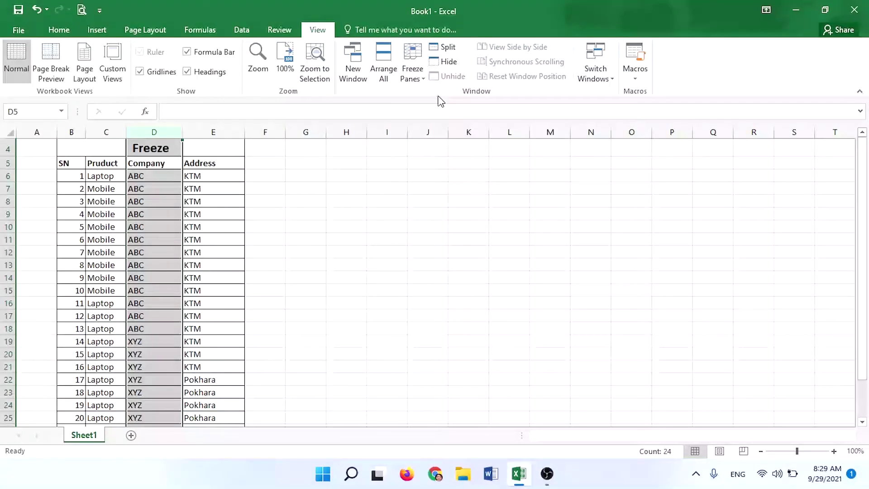
left_click(330, 164)
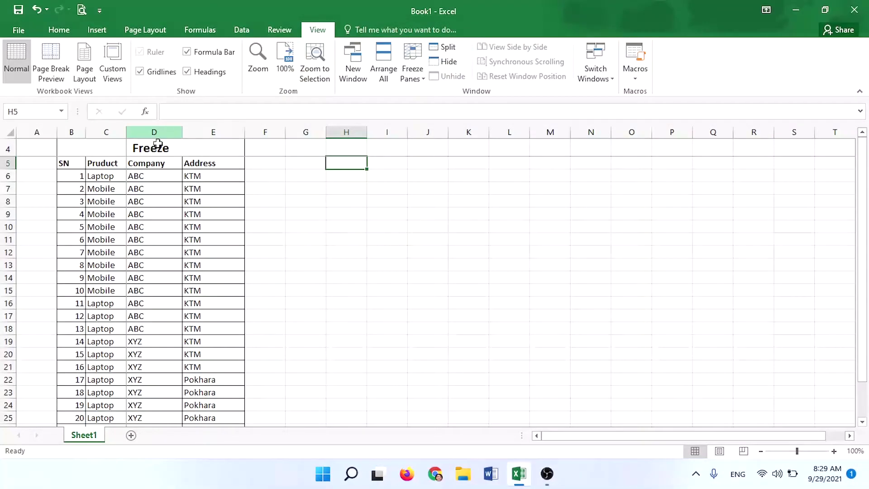
Go across row 7 from the Company column far past the table, checking whether the SN and Pruduct columns stay in view.
left_click(176, 185)
key("Right")
key("Right")
key("Right")
key("Right")
key("Right")
key("Right")
key("Right")
key("Right")
key("Right")
key("Right")
key("Right")
key("Right")
key("Right")
key("Right")
key("Right")
key("Right")
key("Right")
key("Right")
key("Right")
key("Right")
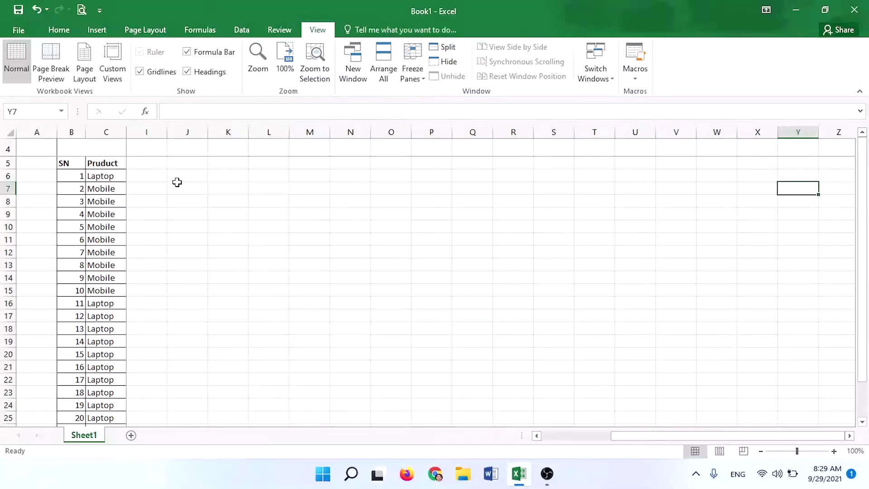
key("Right")
key("Right")
key("Right")
key("Right")
key("Right")
key("Right")
key("Right")
key("Right")
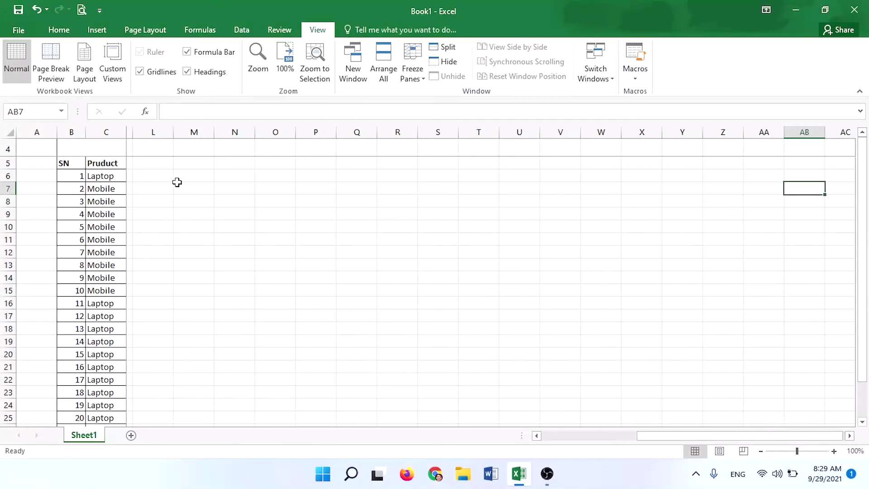
Go back along row 7 to the table's Pruduct column, checking whether the SN and Pruduct columns stay in view.
key("Left")
key("Left")
key("Left")
key("Left")
key("Left")
key("Left")
key("Left")
key("Left")
key("Left")
key("Left")
key("Left")
key("Left")
key("Left")
key("Left")
key("Left")
key("Left")
key("Left")
key("Left")
key("Left")
key("Left")
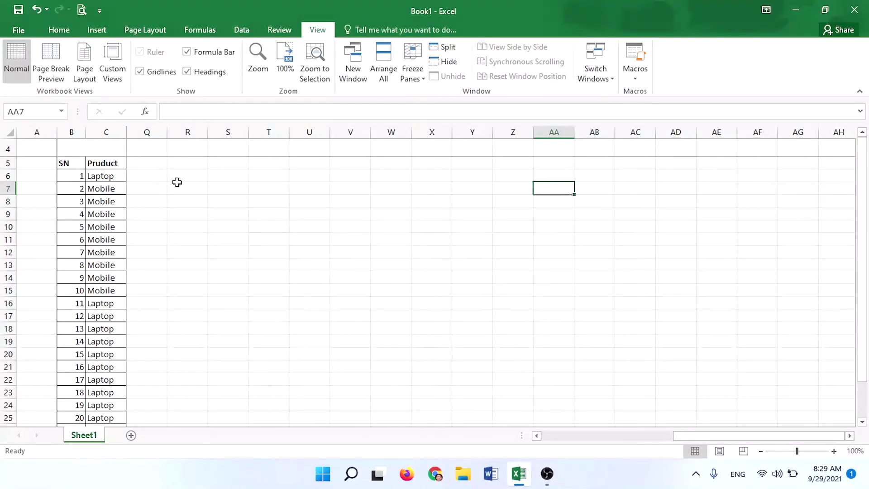
key("Left")
key("Left")
key("Left")
key("Left")
key("Left")
key("Left")
key("Left")
key("Left")
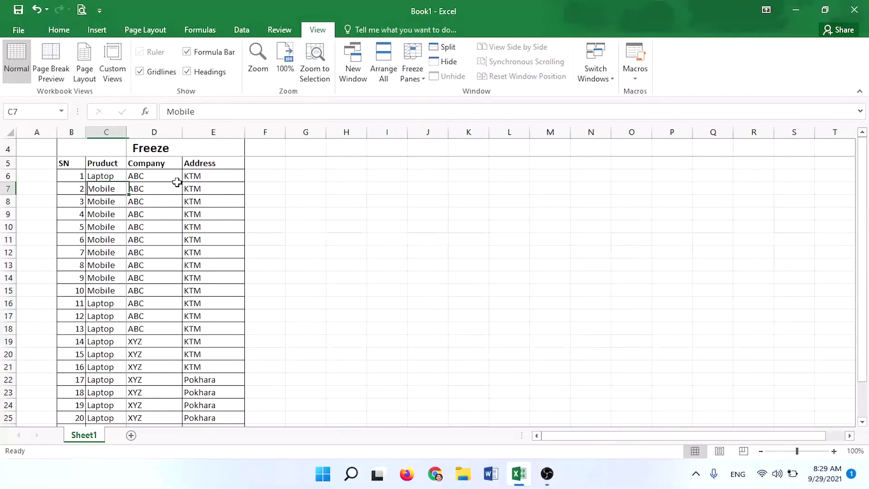
Go across row 7 past the table once more and back to column A, checking how the columns beside the frozen ones move.
key("Right")
key("Right")
key("Right")
key("Right")
key("Right")
key("Right")
key("Right")
key("Right")
key("Right")
key("Right")
key("Right")
key("Right")
key("Right")
key("Right")
key("Right")
key("Right")
key("Right")
key("Right")
key("Right")
key("Right")
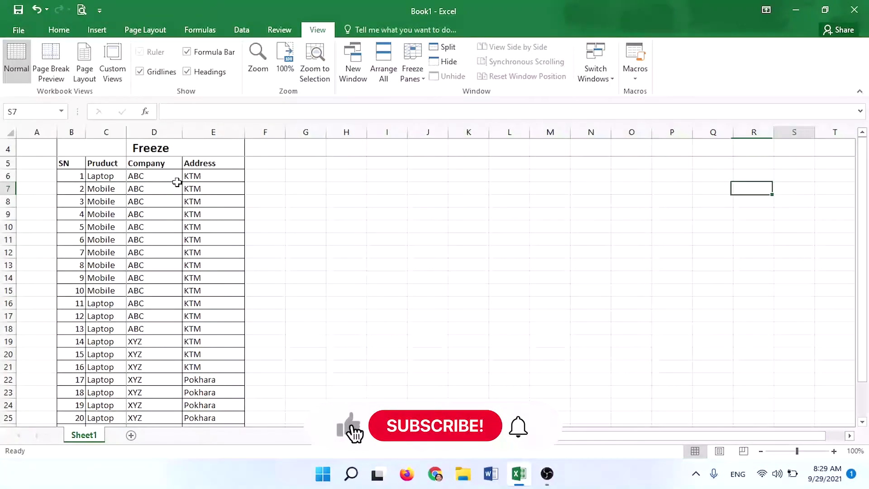
key("Left")
key("Left")
key("Left")
key("Left")
key("Left")
key("Left")
key("Left")
key("Left")
key("Left")
key("Left")
key("Left")
key("Left")
key("Left")
key("Left")
key("Left")
key("Left")
key("Left")
key("Left")
key("Left")
key("Left")
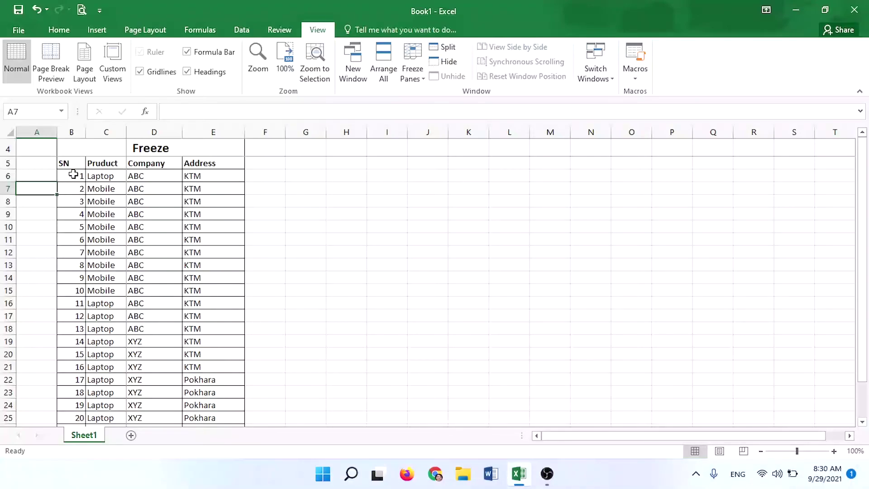
Unfreeze the panes so all rows and columns scroll freely, and return to the top of the sheet.
left_click(160, 135)
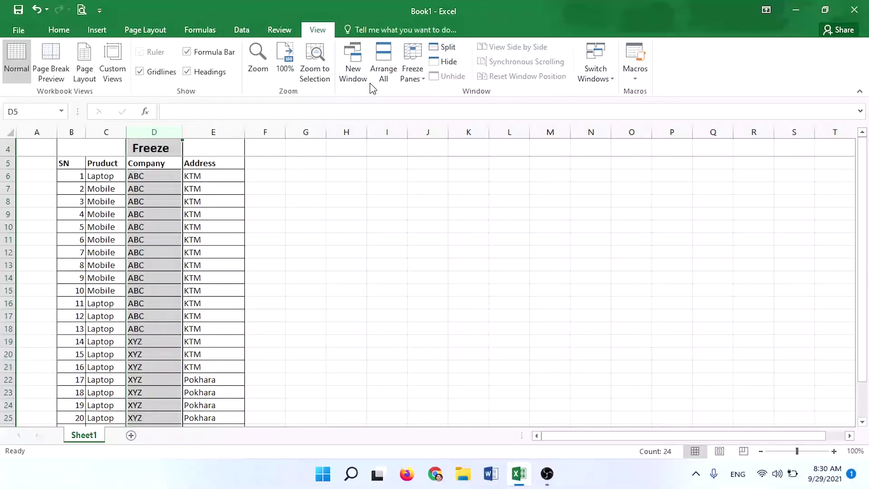
left_click(411, 72)
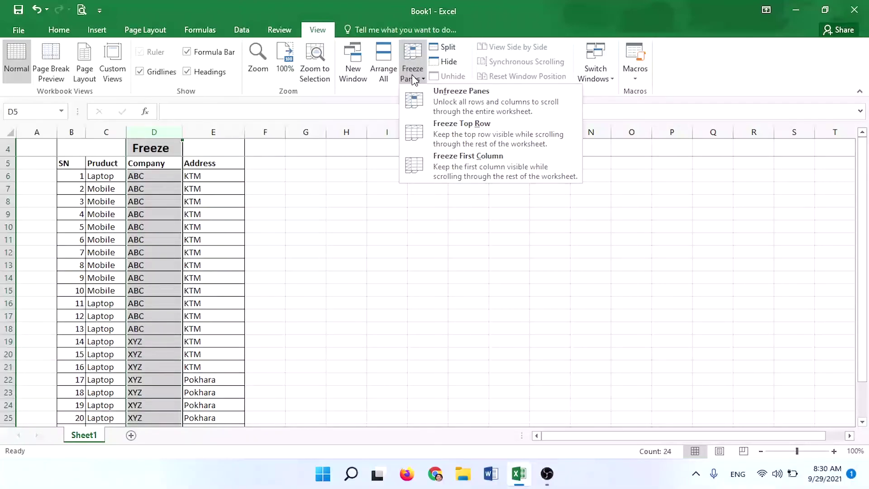
left_click(478, 110)
left_click(368, 295)
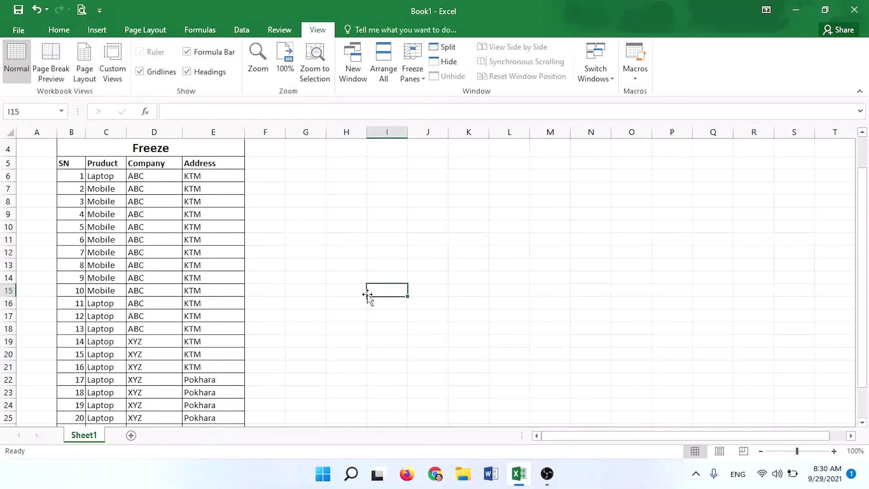
left_click(343, 216)
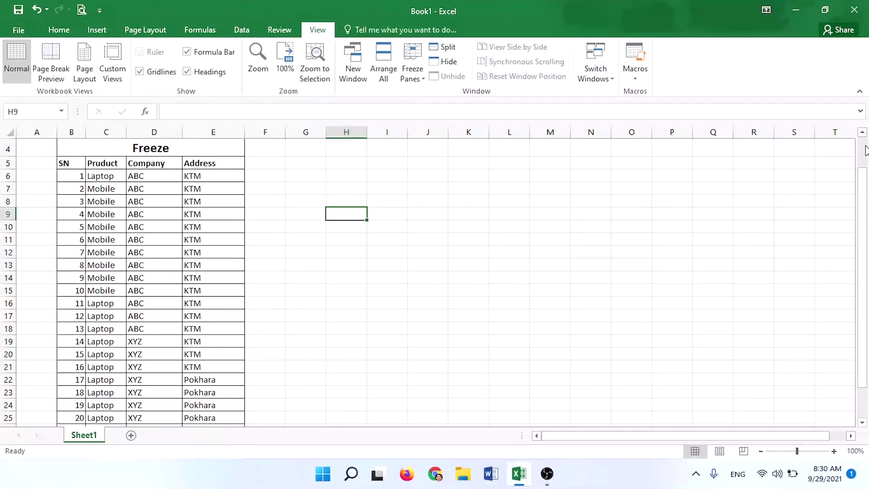
scroll(865, 149, "up", 1)
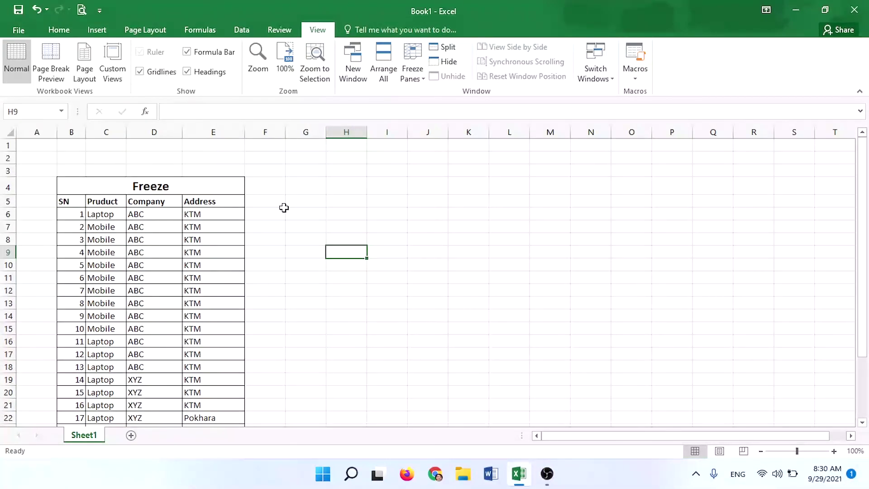